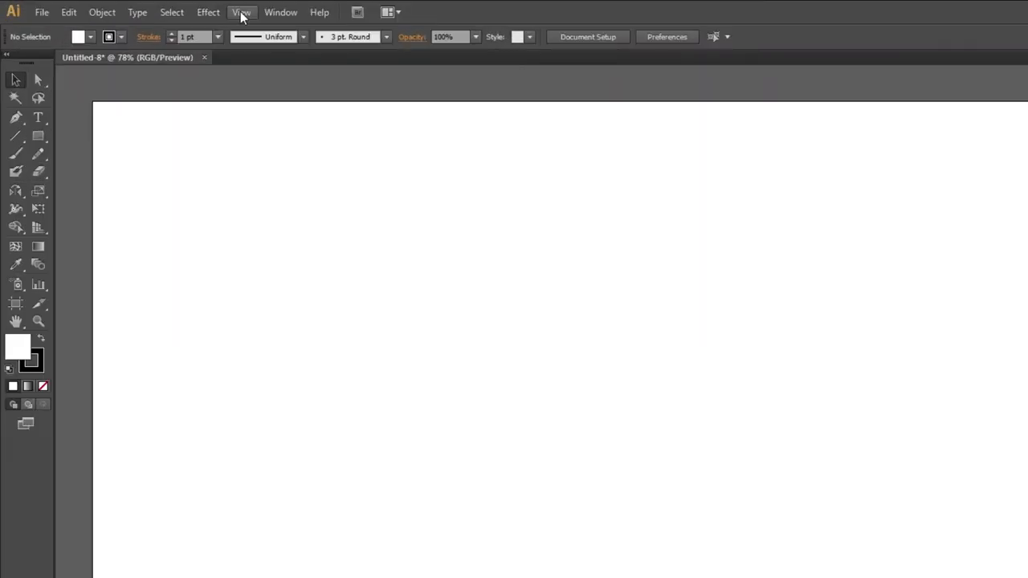
# Show the grid and turn on Snap to Grid.
pyautogui.click(172, 8)
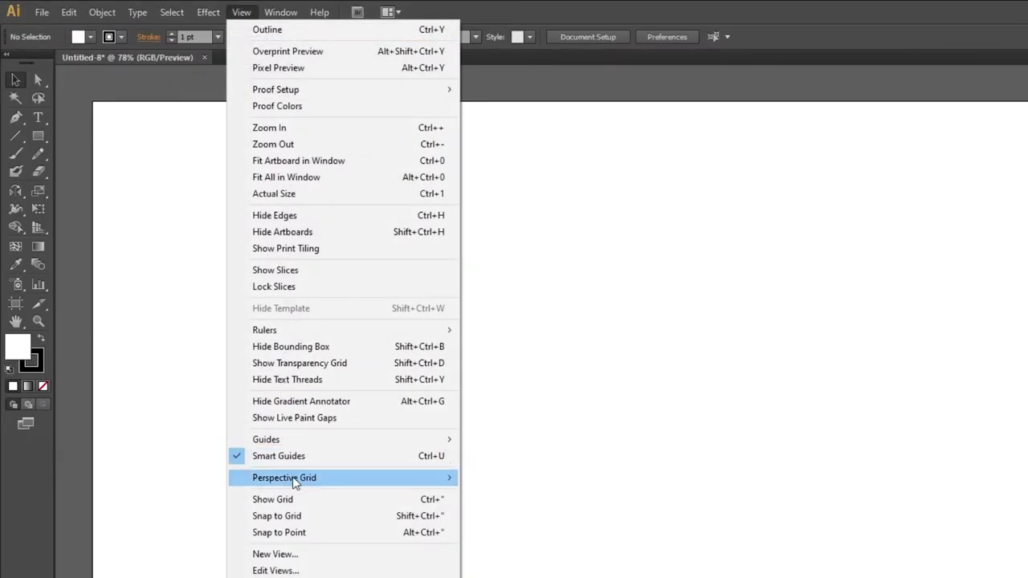
pyautogui.click(304, 501)
pyautogui.click(242, 12)
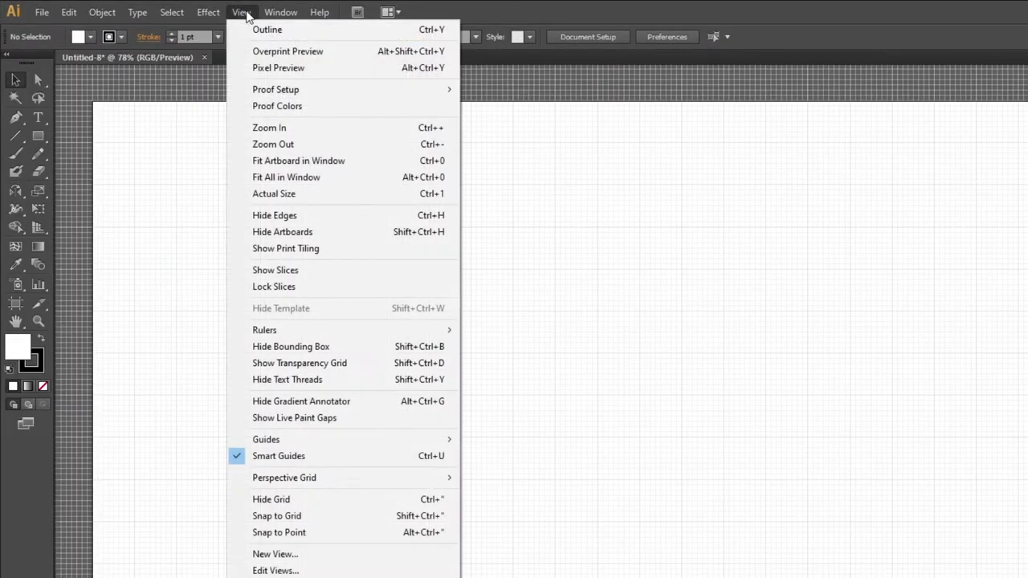
pyautogui.click(314, 516)
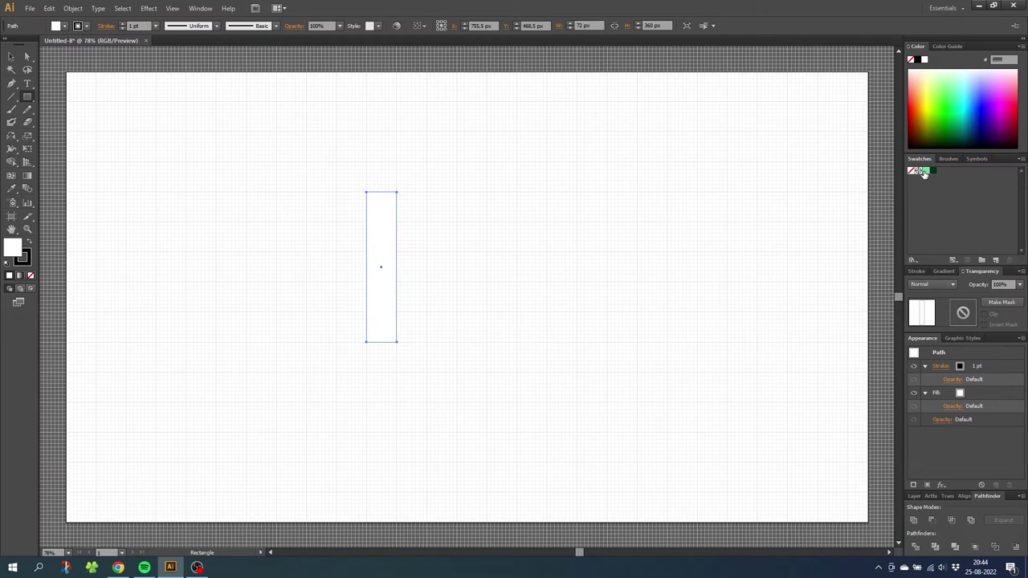
# Fill the rectangle light green with no stroke and Alt-drag a copy to its right.
pyautogui.click(921, 172)
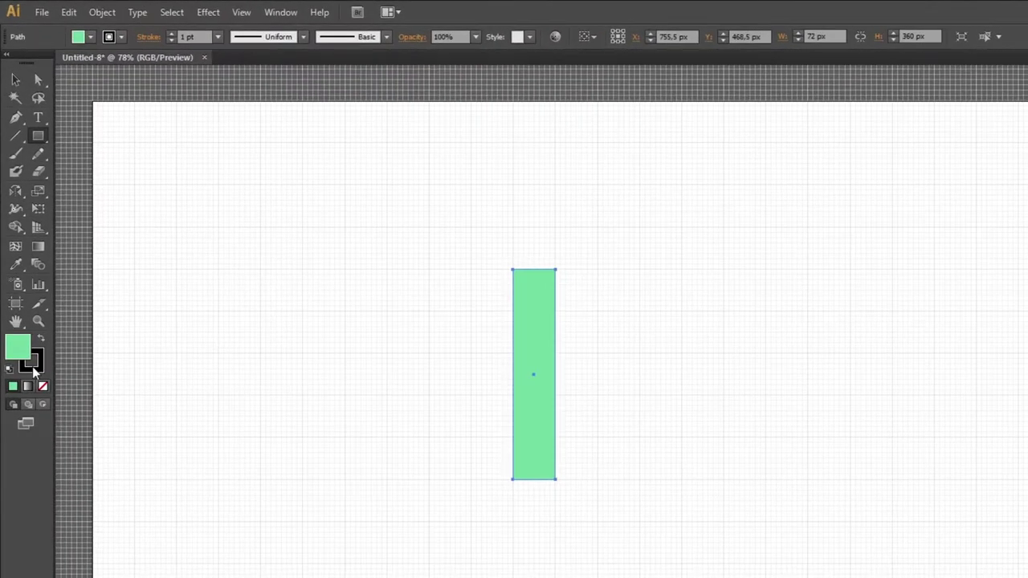
pyautogui.click(34, 368)
pyautogui.click(43, 387)
pyautogui.click(16, 79)
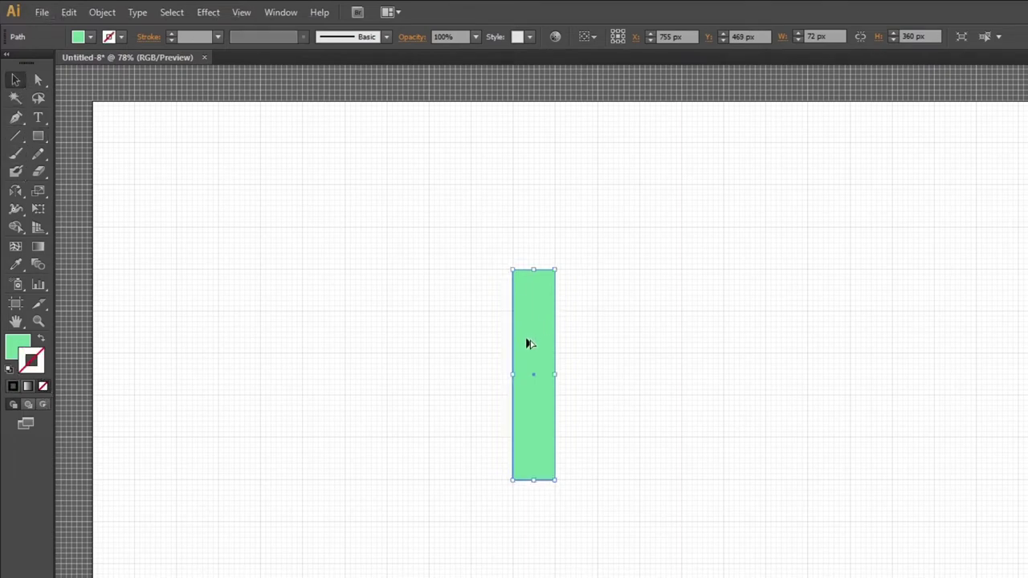
pyautogui.moveTo(530, 343); pyautogui.dragTo(594, 346)
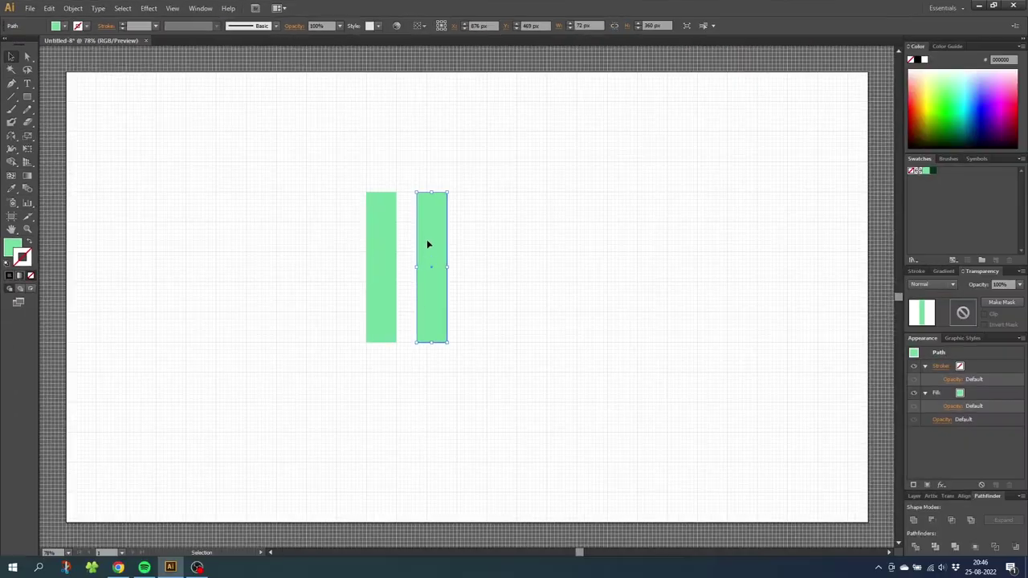
# Rotate the second bar 35° and lengthen it at both ends.
pyautogui.click(10, 138)
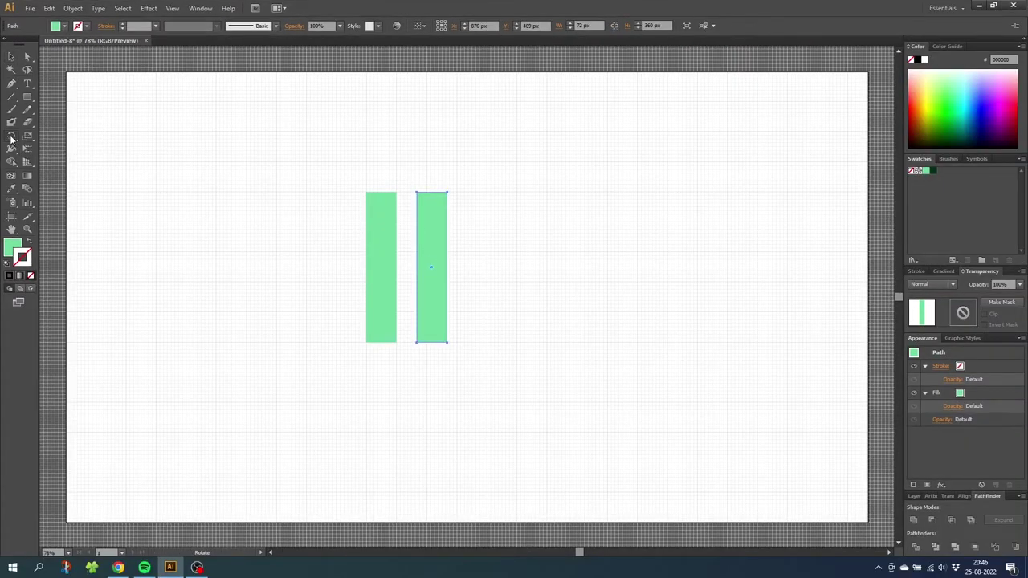
pyautogui.doubleClick(11, 138)
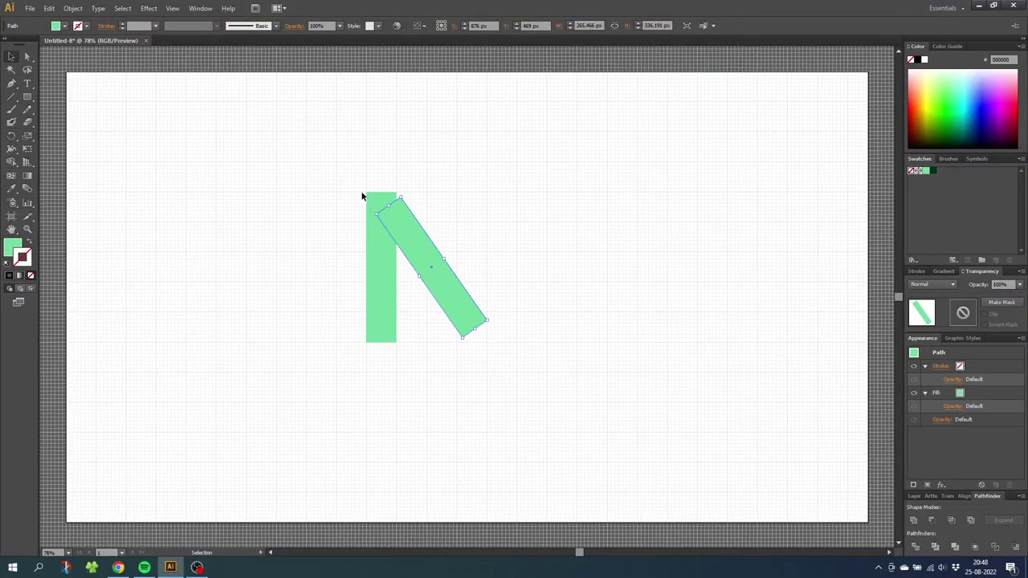
pyautogui.moveTo(388, 206); pyautogui.dragTo(340, 156)
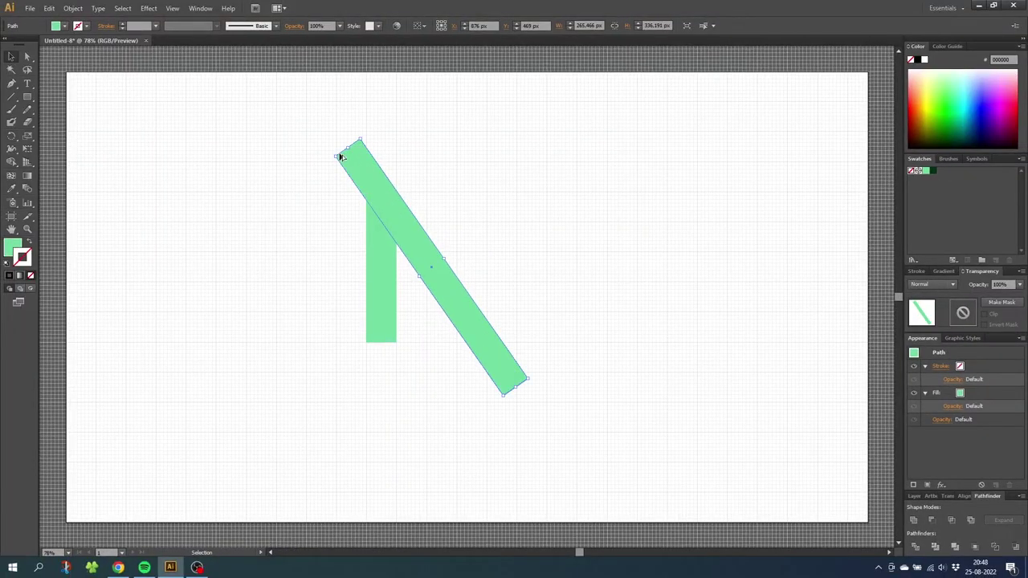
# Reflect the diagonal bar vertically as a copy, forming an X.
pyautogui.click(10, 137)
pyautogui.click(61, 149)
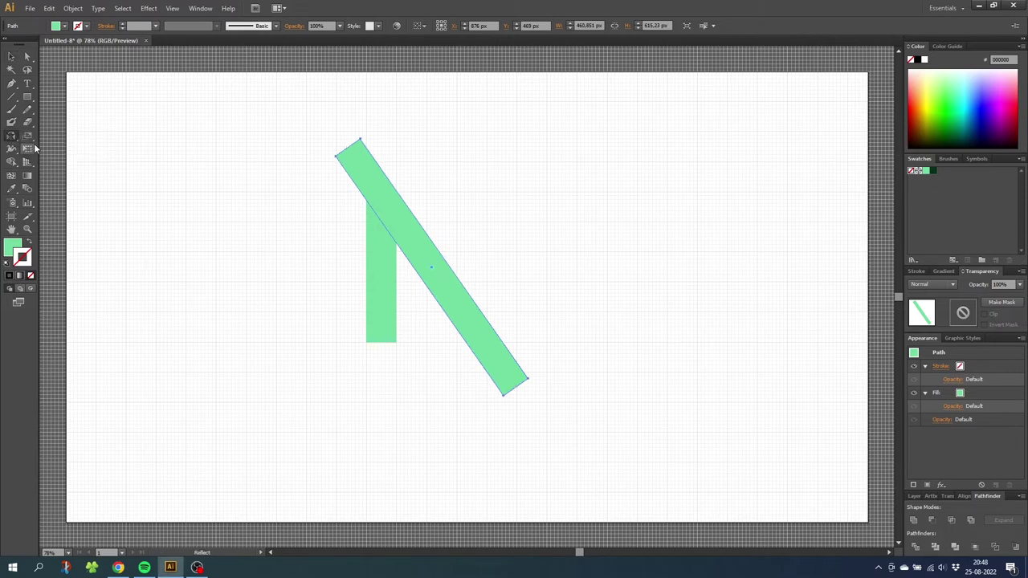
pyautogui.doubleClick(13, 141)
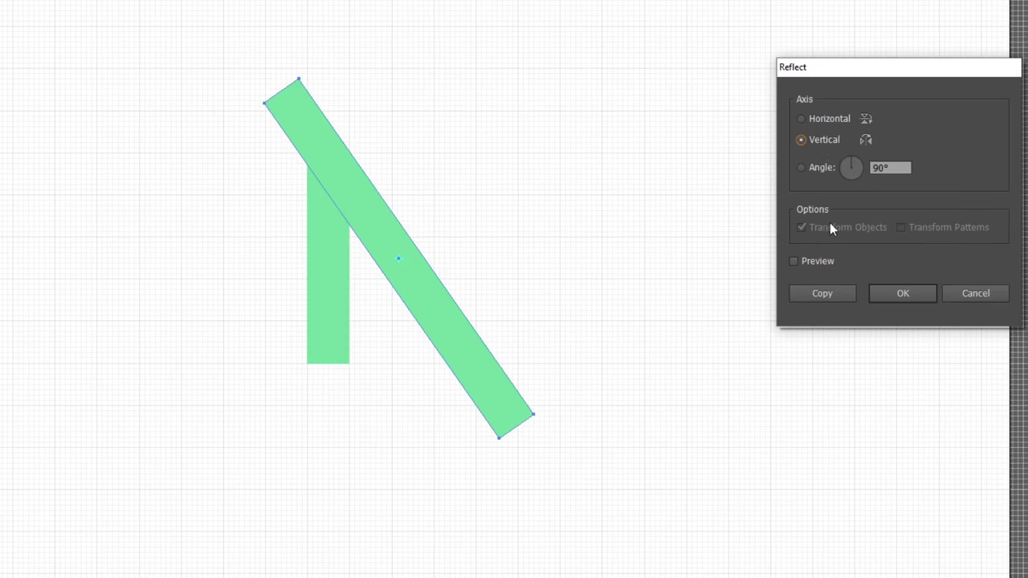
pyautogui.click(829, 293)
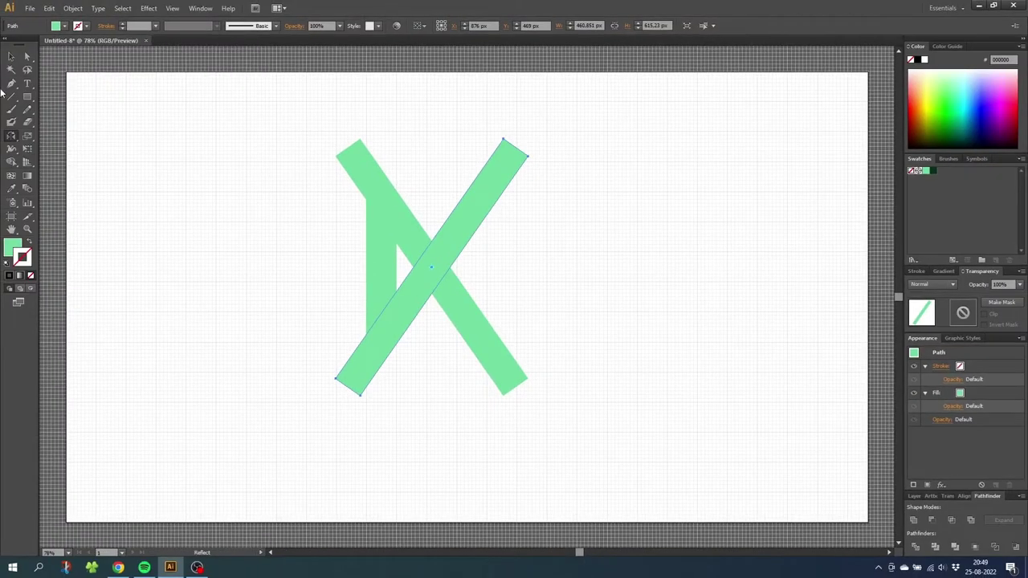
# Select the two crossing diagonals and shift the X to the right.
pyautogui.click(11, 57)
pyautogui.moveTo(294, 203); pyautogui.dragTo(492, 299)
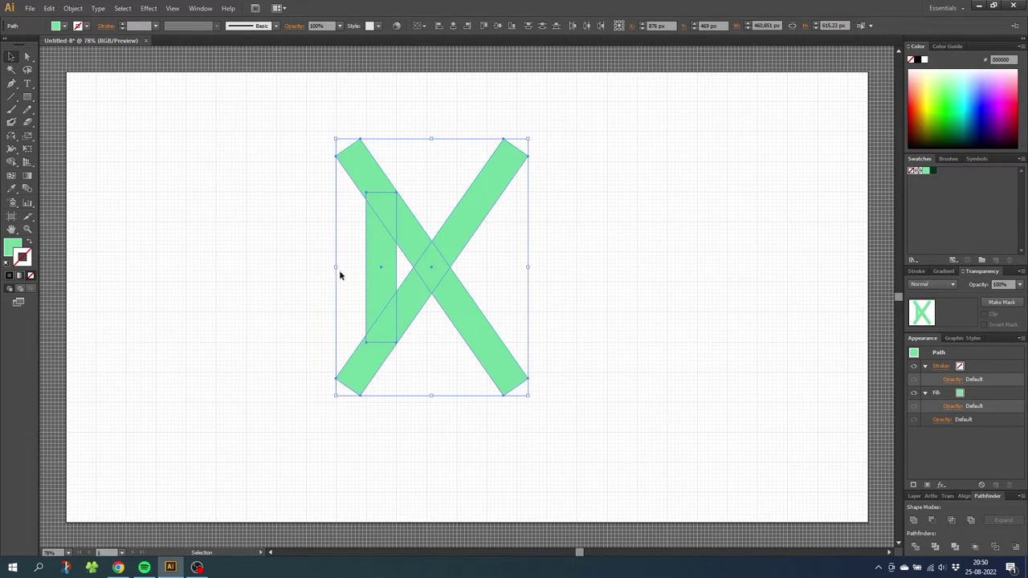
pyautogui.click(490, 254)
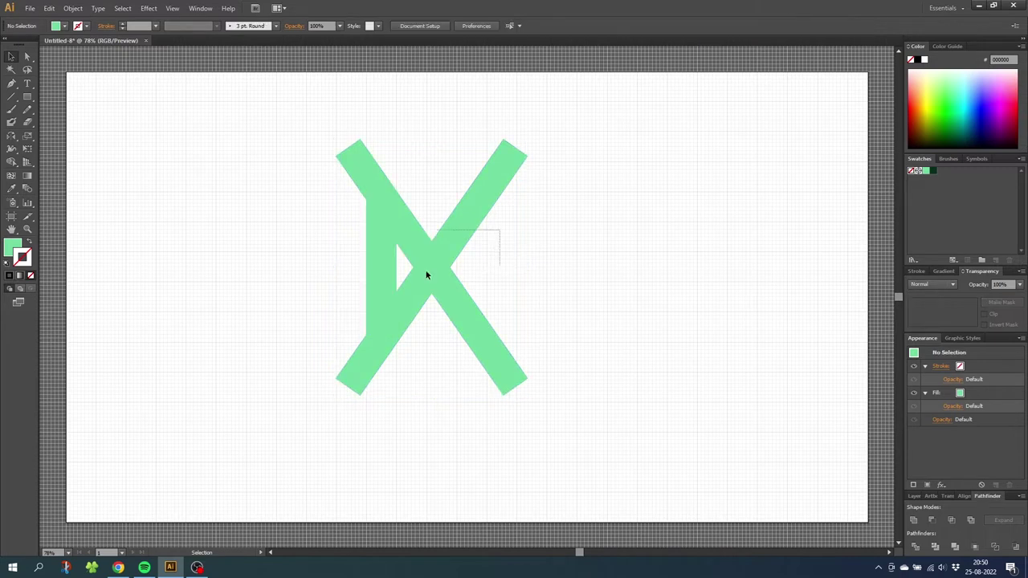
pyautogui.moveTo(426, 275); pyautogui.dragTo(399, 291)
pyautogui.moveTo(415, 252); pyautogui.dragTo(477, 249)
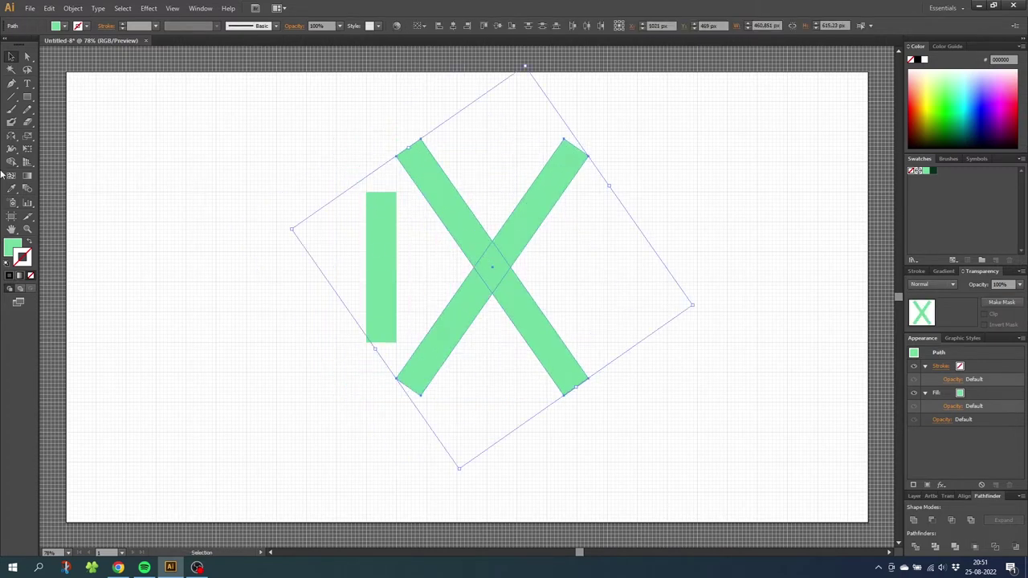
# Delete the X's upper-left arm with Shape Builder and align the chevron onto the upright bar.
pyautogui.click(11, 161)
pyautogui.moveTo(461, 122)
pyautogui.mouseDown()
pyautogui.moveTo(438, 219)
pyautogui.moveTo(417, 232)
pyautogui.mouseUp()
pyautogui.click(11, 56)
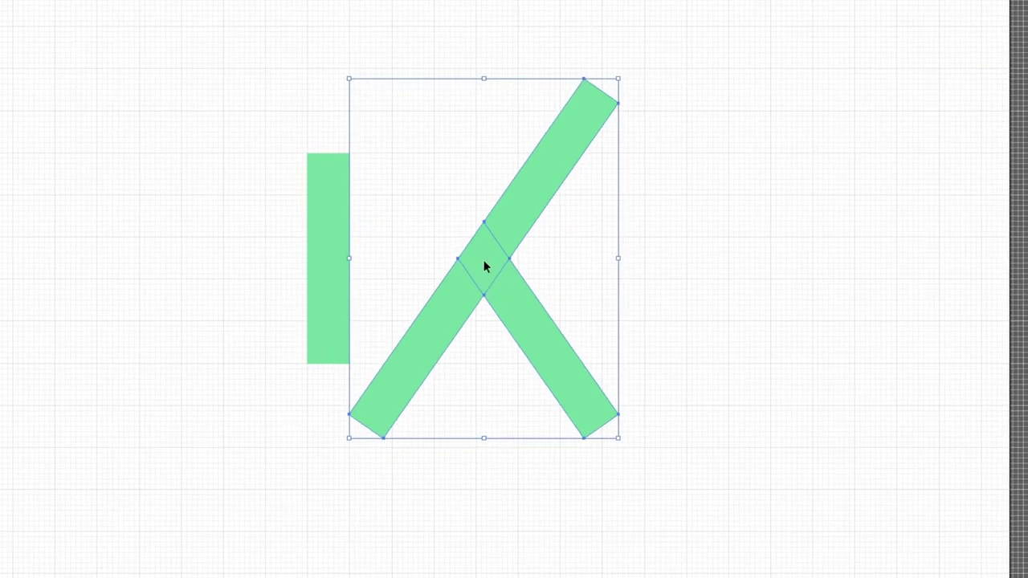
pyautogui.moveTo(484, 266); pyautogui.dragTo(371, 265)
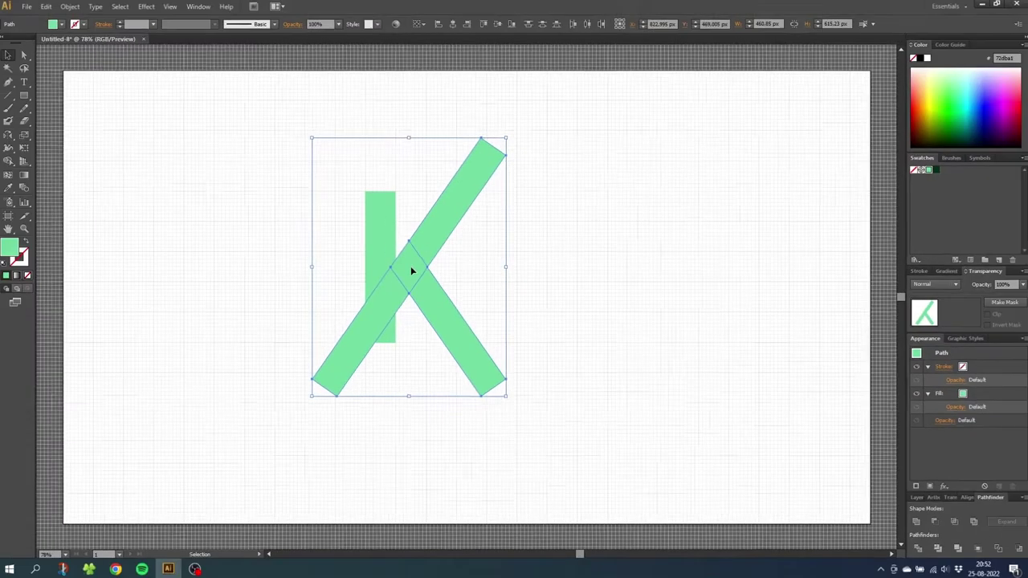
pyautogui.moveTo(414, 274); pyautogui.dragTo(394, 271)
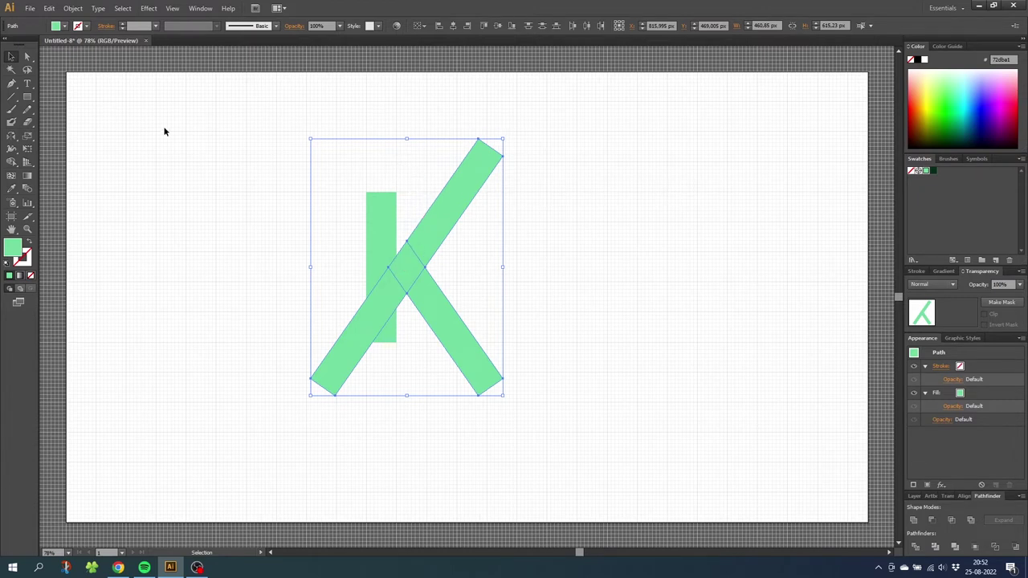
# Cut the top overhang off the diagonal with a rectangle and Pathfinder Minus Front.
pyautogui.click(26, 97)
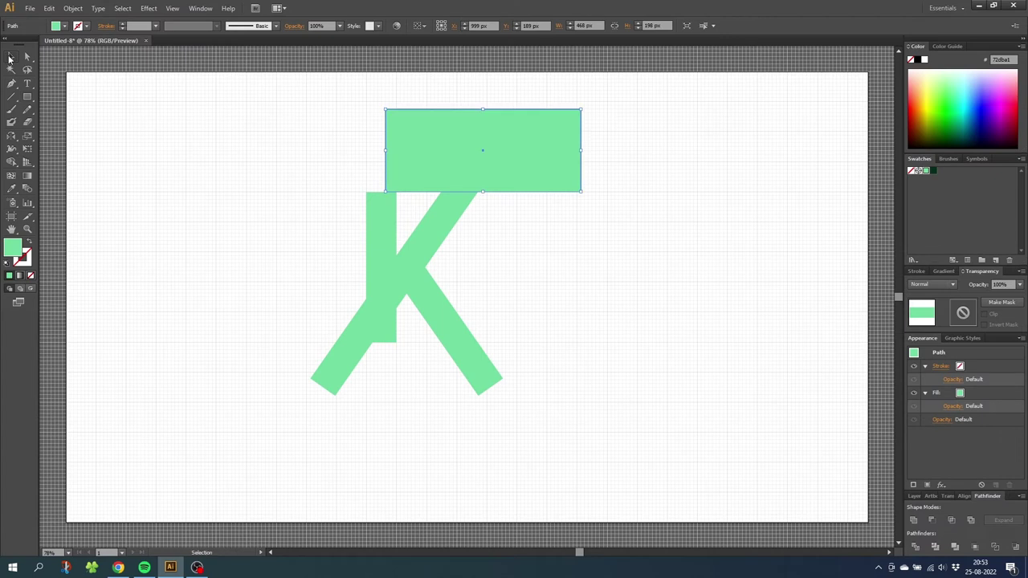
pyautogui.moveTo(443, 80); pyautogui.dragTo(525, 209)
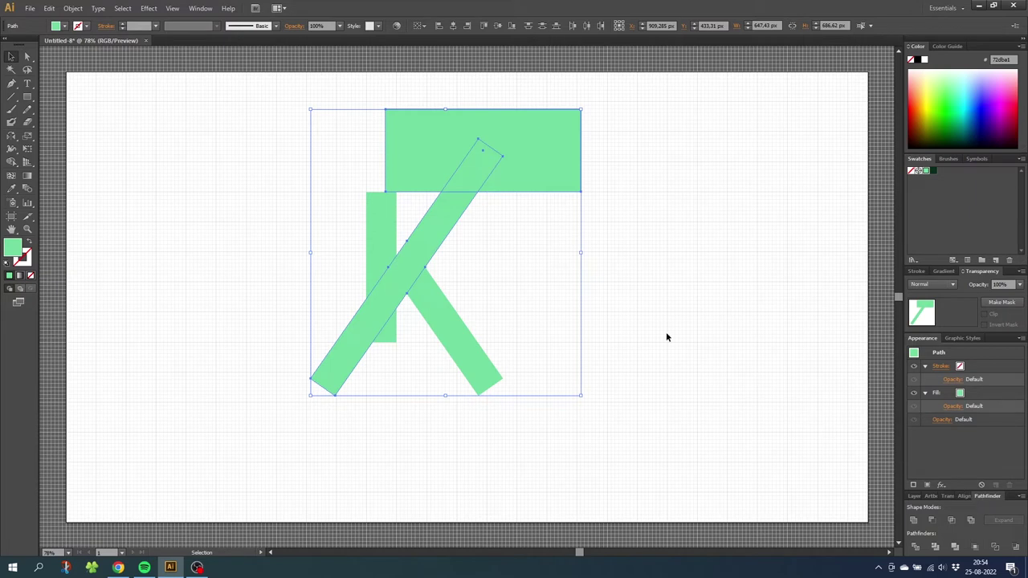
pyautogui.click(200, 8)
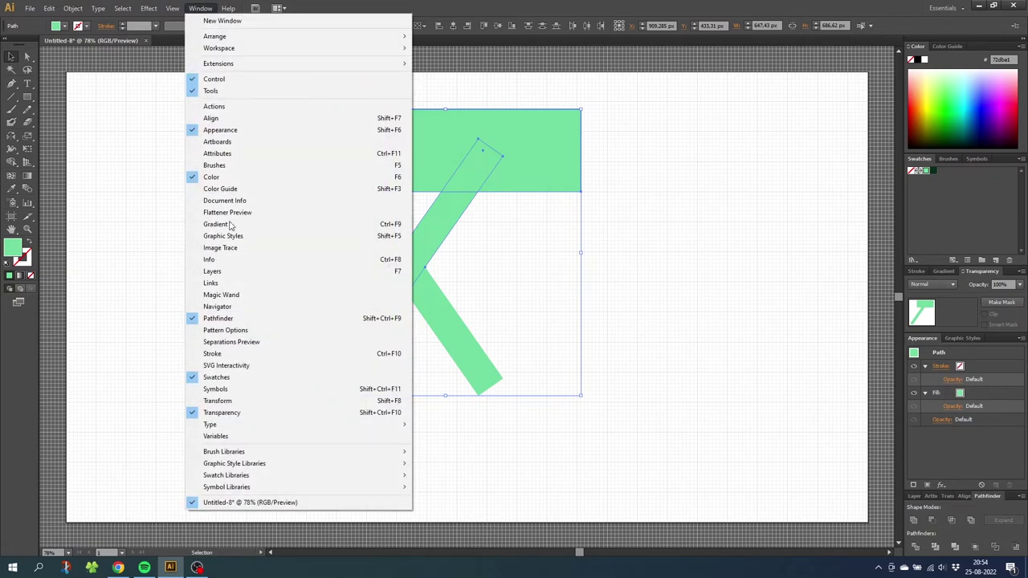
pyautogui.click(223, 322)
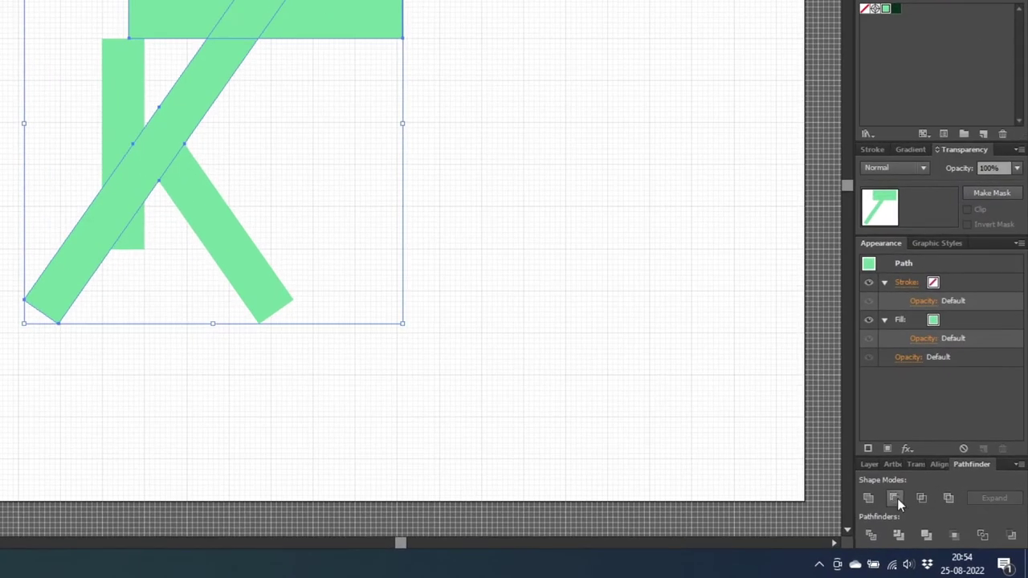
pyautogui.click(897, 498)
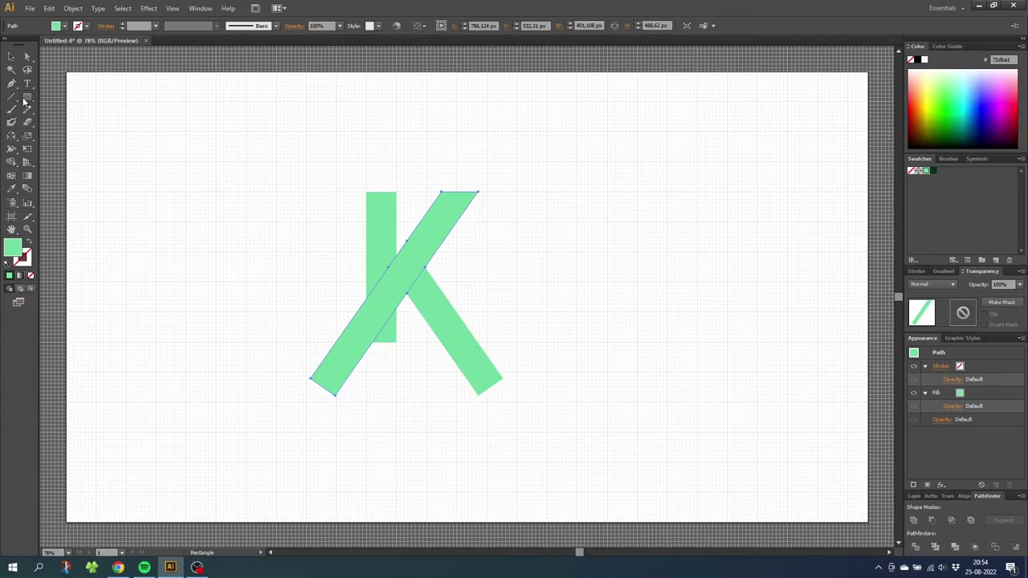
# Trim the lower-right leg's end below the K's base with another rectangle and Minus Front.
pyautogui.press('m')
pyautogui.moveTo(134, 248); pyautogui.dragTo(364, 347)
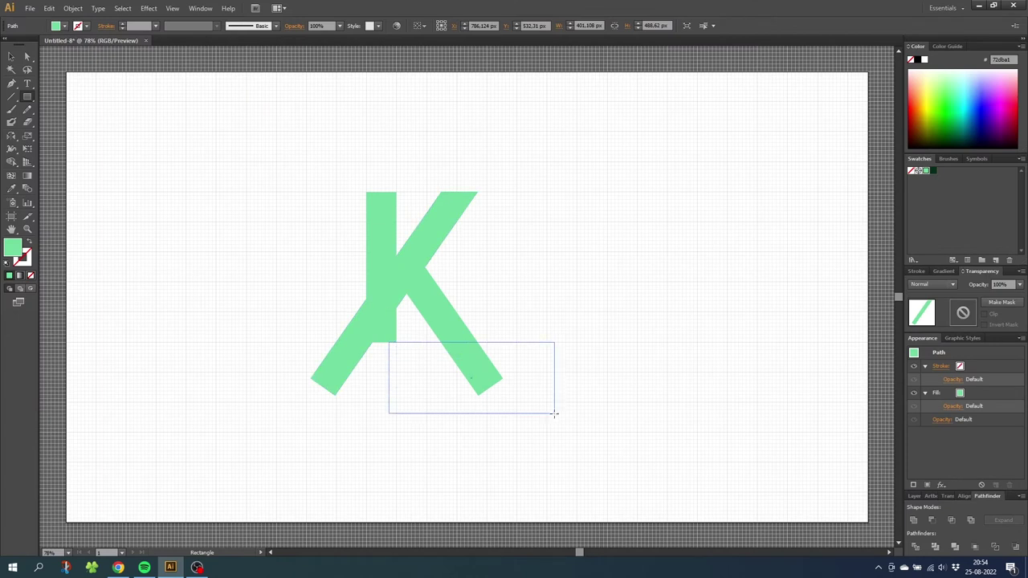
pyautogui.moveTo(553, 414); pyautogui.dragTo(554, 413)
pyautogui.press('v')
pyautogui.moveTo(522, 333); pyautogui.dragTo(465, 377)
pyautogui.click(934, 521)
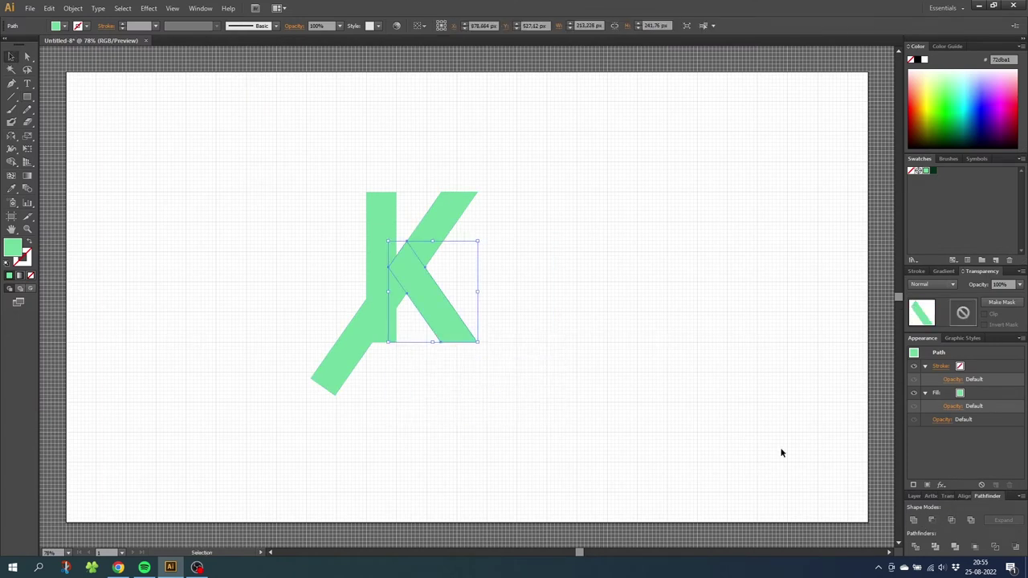
# Delete the diagonal's leftover below the bar with Shape Builder.
pyautogui.moveTo(457, 254); pyautogui.dragTo(286, 369)
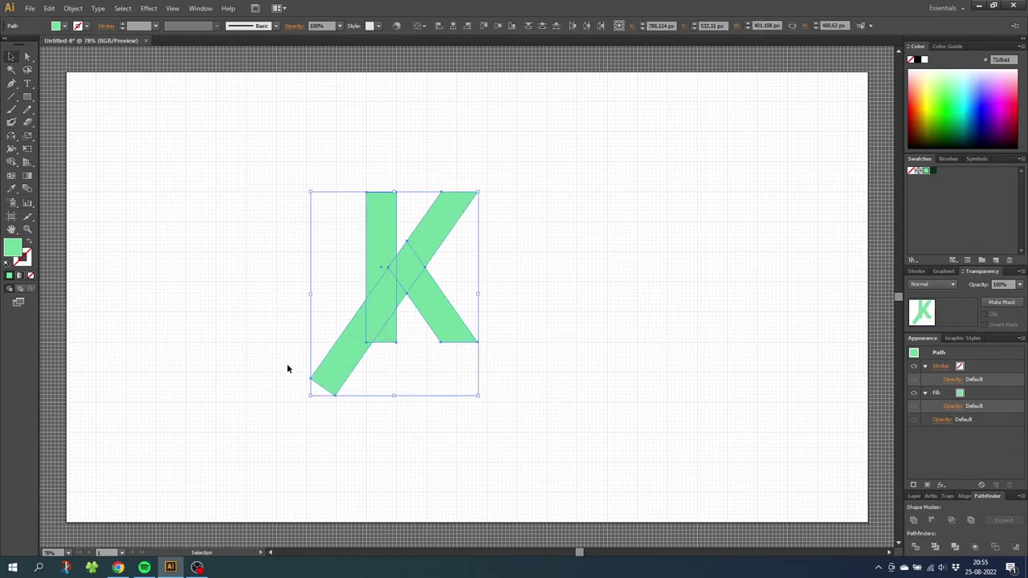
pyautogui.click(12, 161)
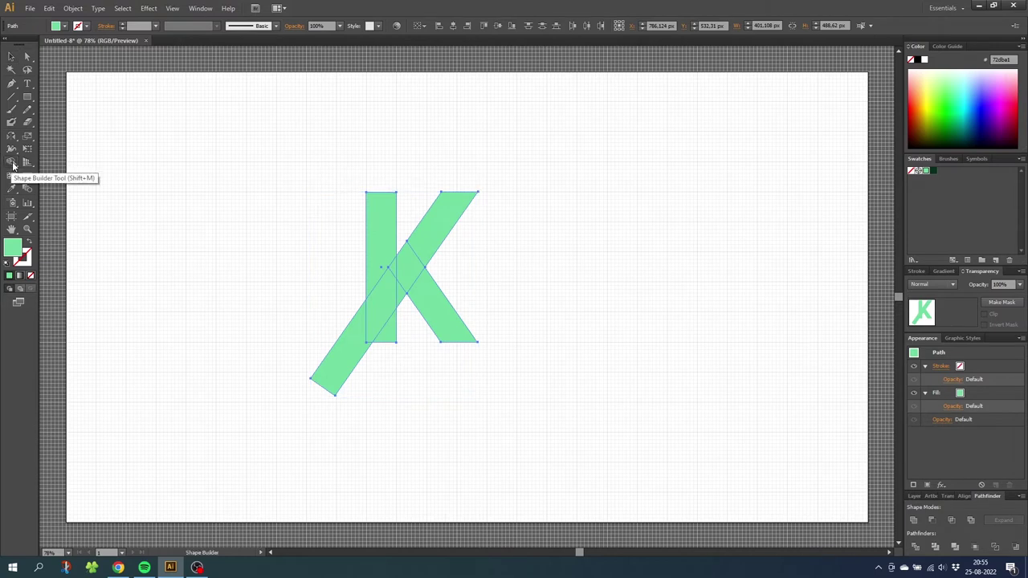
pyautogui.moveTo(343, 299); pyautogui.dragTo(356, 384)
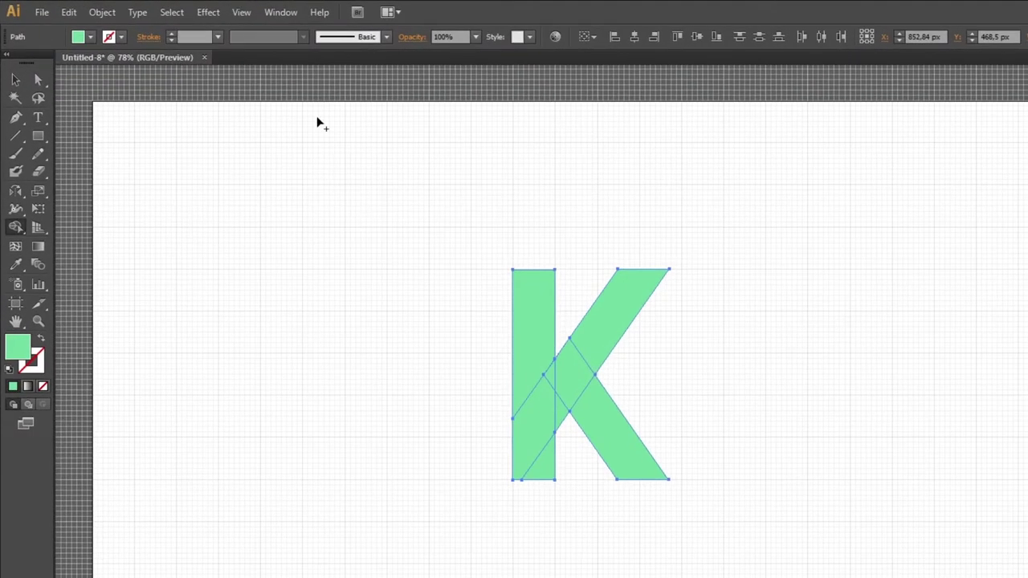
# Turn off Snap to Grid, hide the grid, and select the K's diagonal piece.
pyautogui.click(172, 8)
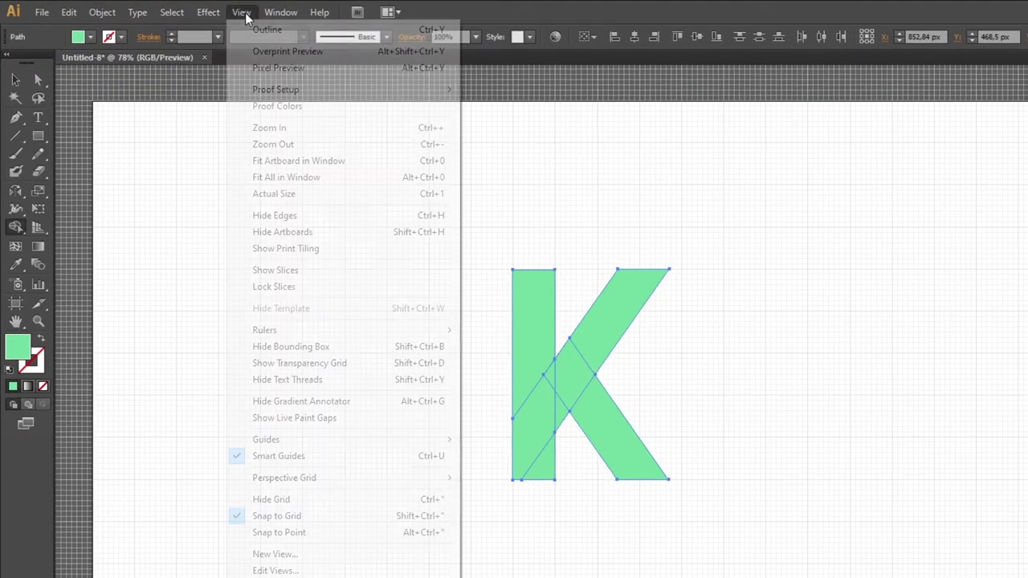
pyautogui.click(280, 516)
pyautogui.click(240, 12)
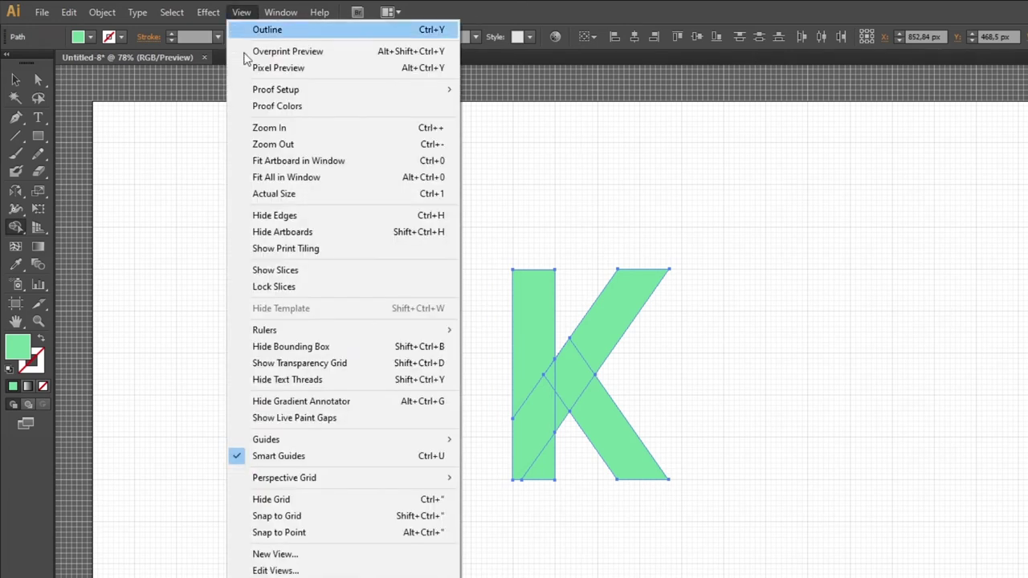
pyautogui.click(273, 499)
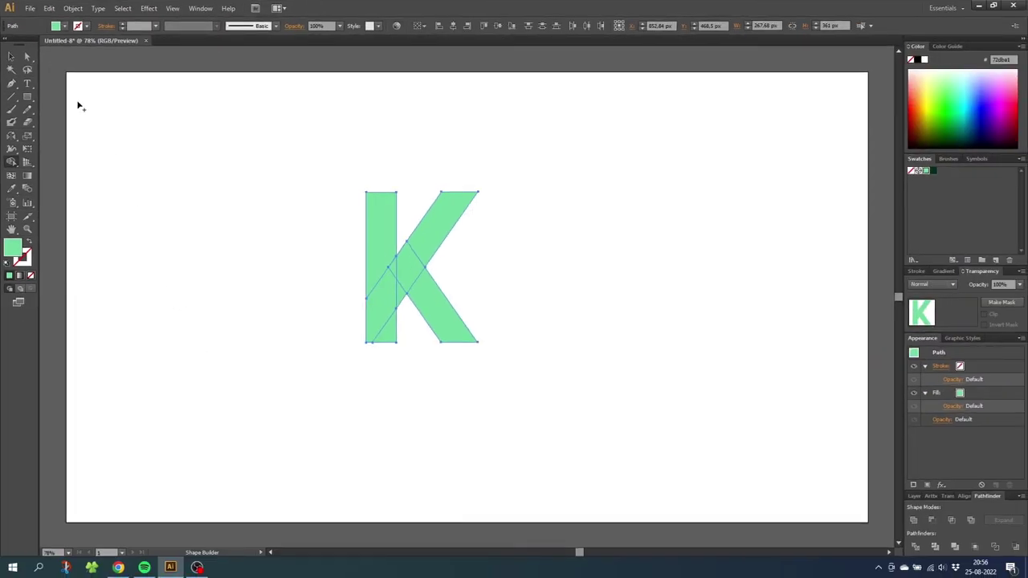
pyautogui.press('v')
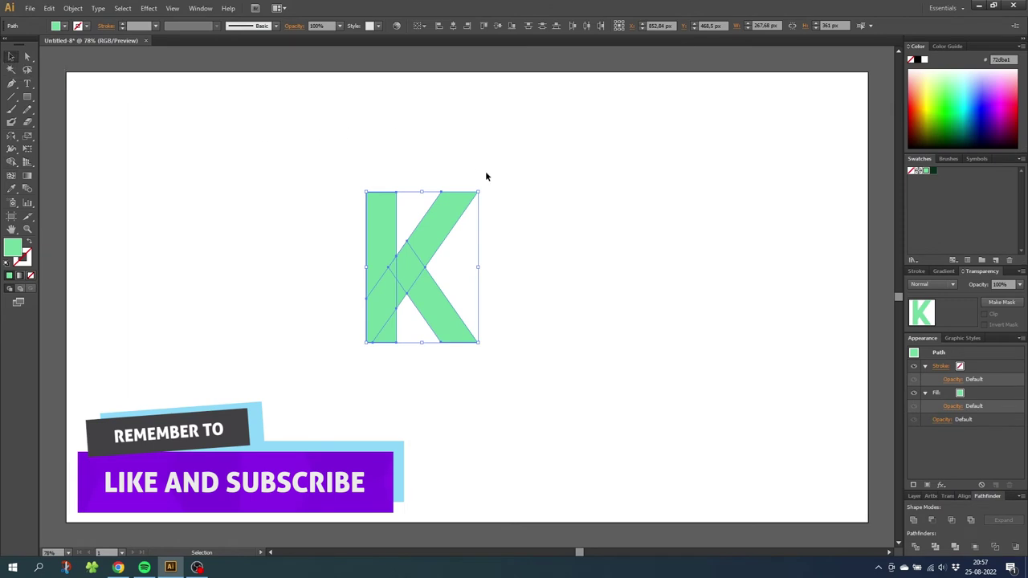
pyautogui.click(458, 191)
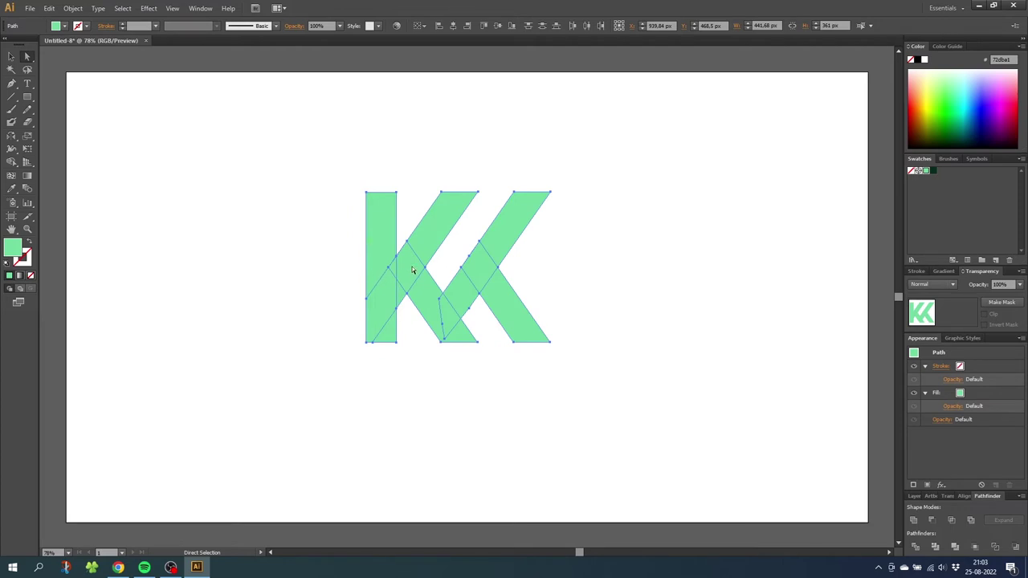
# Duplicate the KK to the left and delete its extra diagonal, leaving a single K.
pyautogui.click(11, 57)
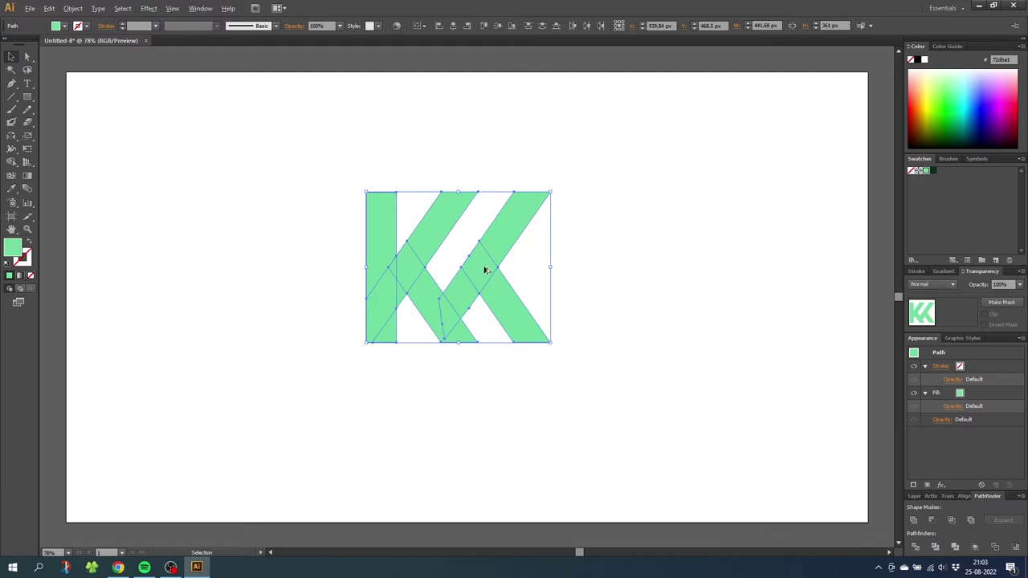
pyautogui.keyDown('alt'); pyautogui.moveTo(485, 270); pyautogui.dragTo(237, 269); pyautogui.keyUp('alt')
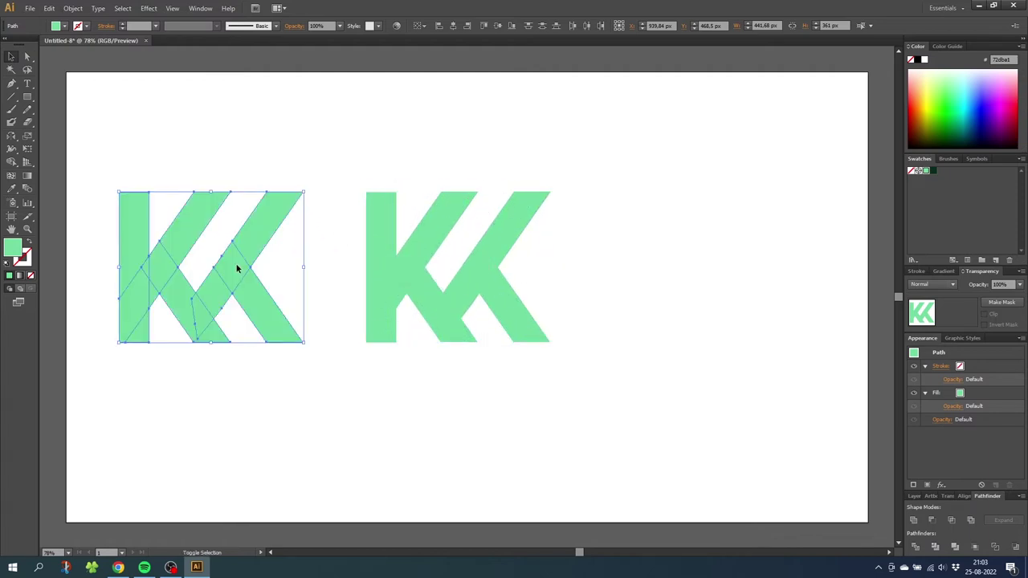
pyautogui.moveTo(244, 181); pyautogui.dragTo(297, 320)
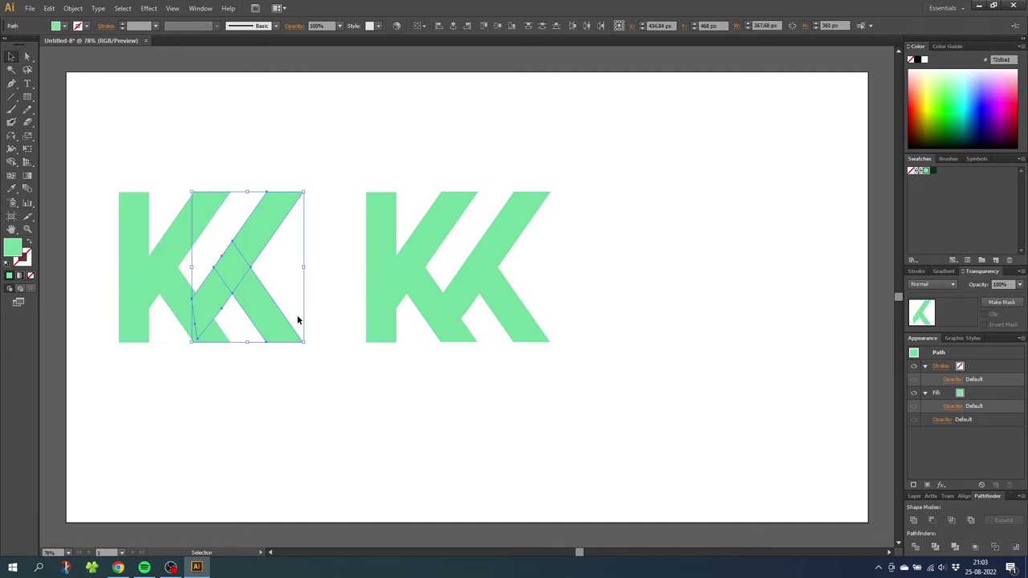
pyautogui.press('Delete')
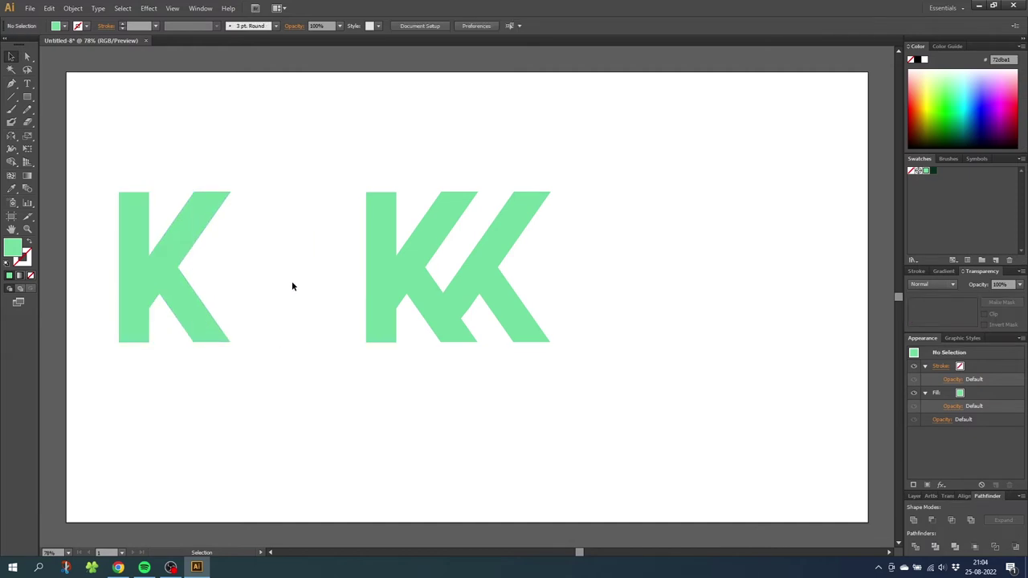
# Unite the KK pieces into one shape, then unite the single K's pieces.
pyautogui.moveTo(336, 172); pyautogui.dragTo(621, 378)
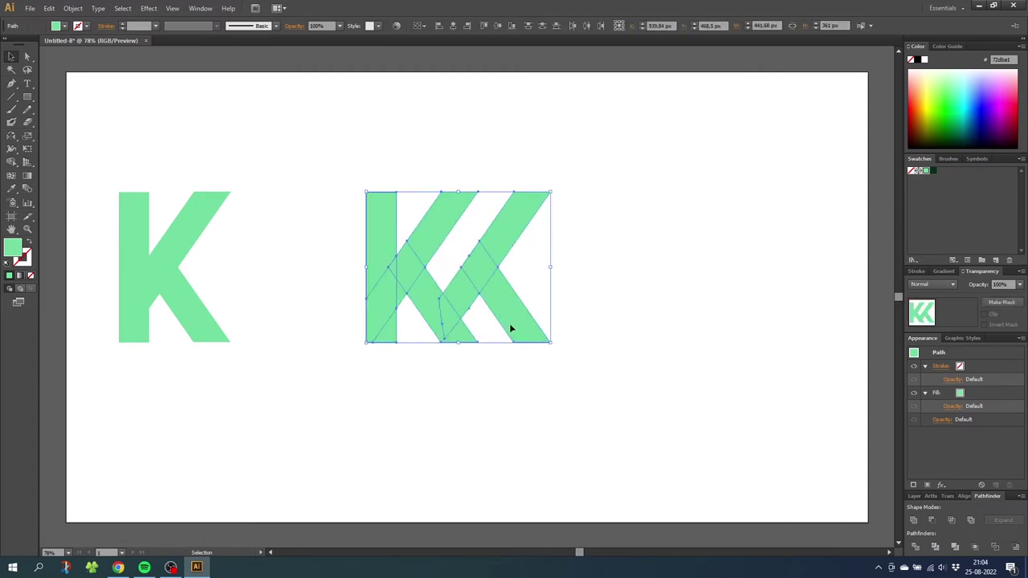
pyautogui.click(913, 521)
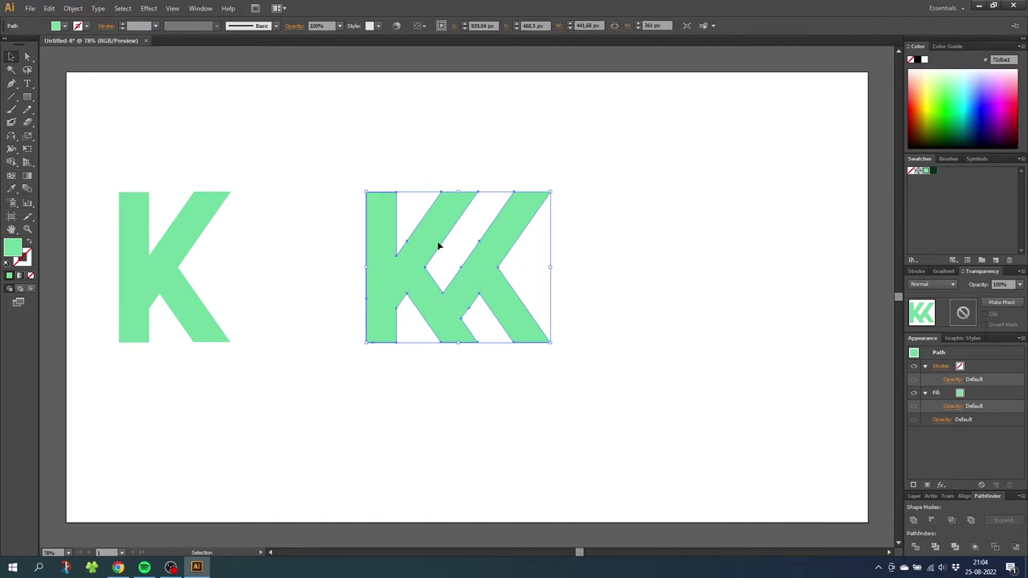
pyautogui.moveTo(227, 148); pyautogui.dragTo(143, 324)
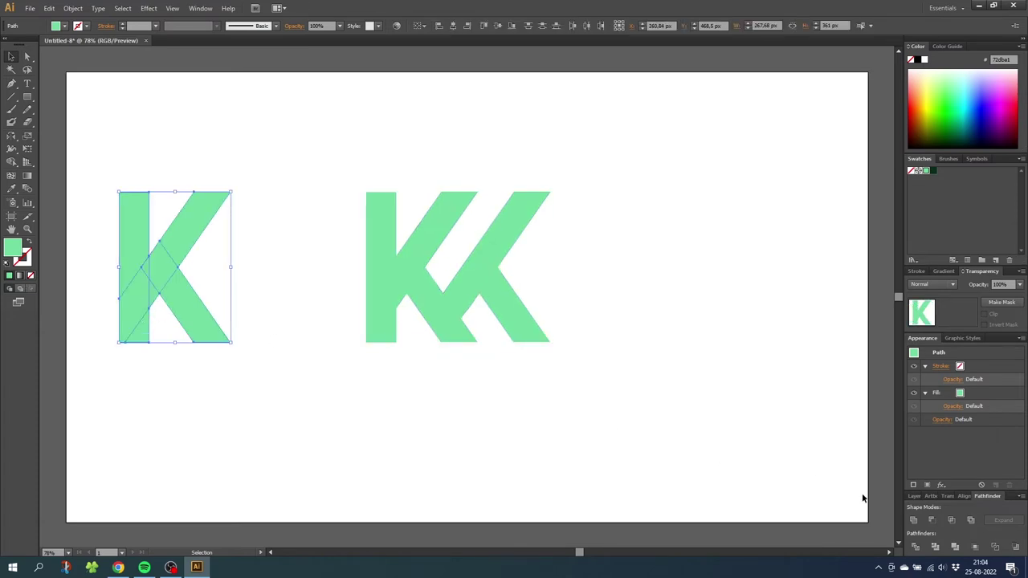
pyautogui.click(913, 521)
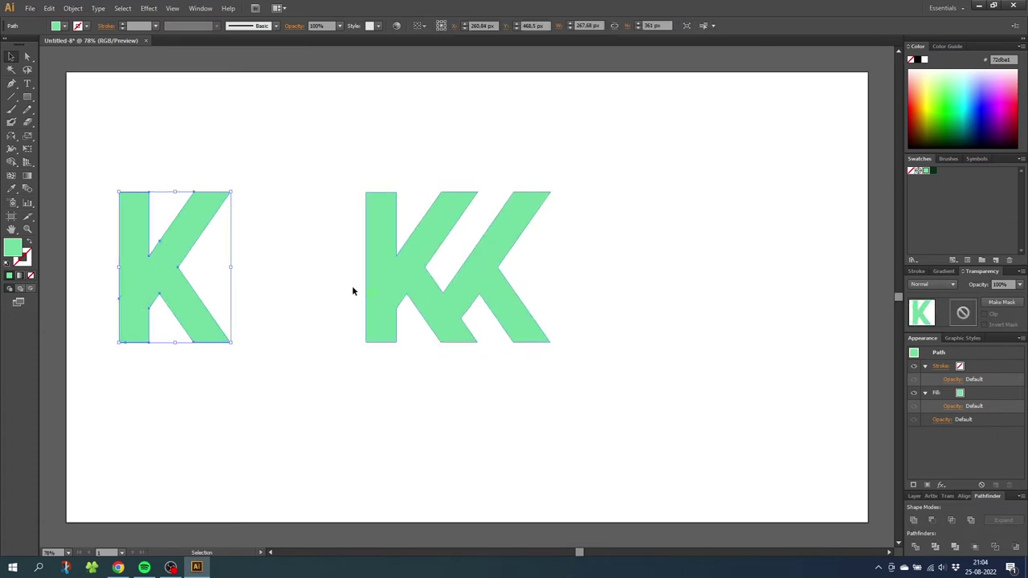
# Add the name text below the monogram in Roboto Bold 48 pt, filled light green.
pyautogui.click(26, 83)
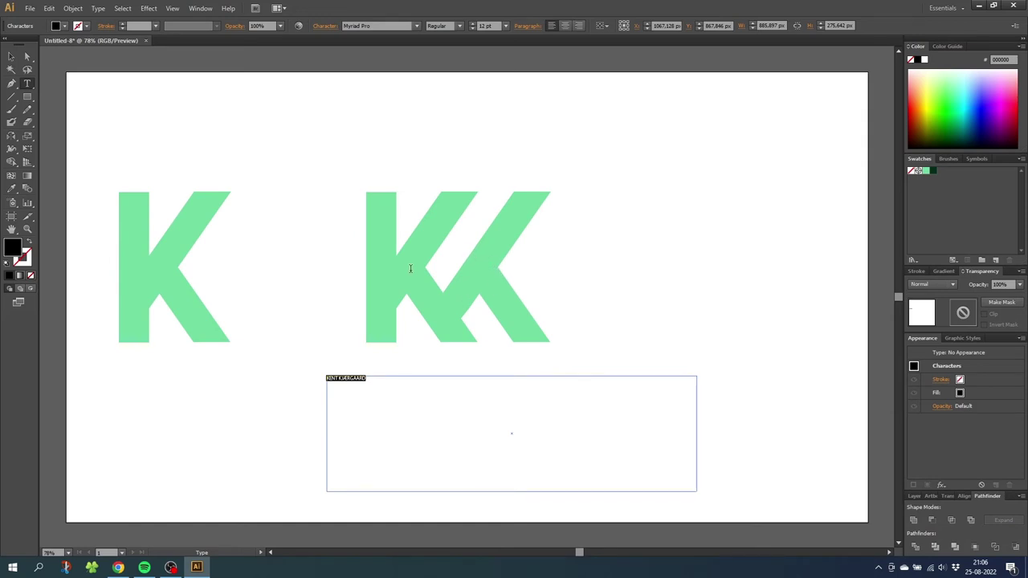
pyautogui.click(342, 25)
pyautogui.write('Roboto')
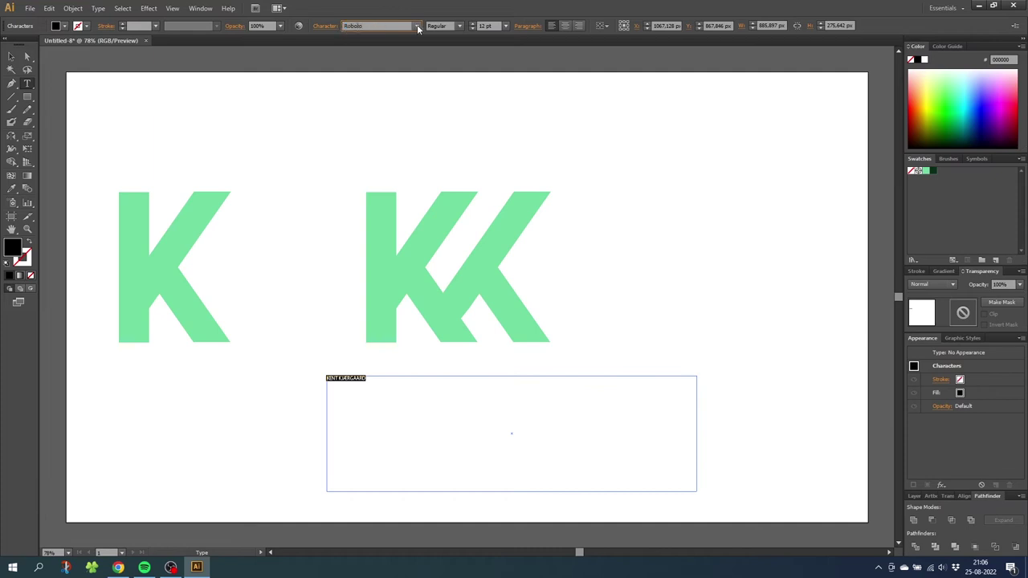
pyautogui.click(460, 27)
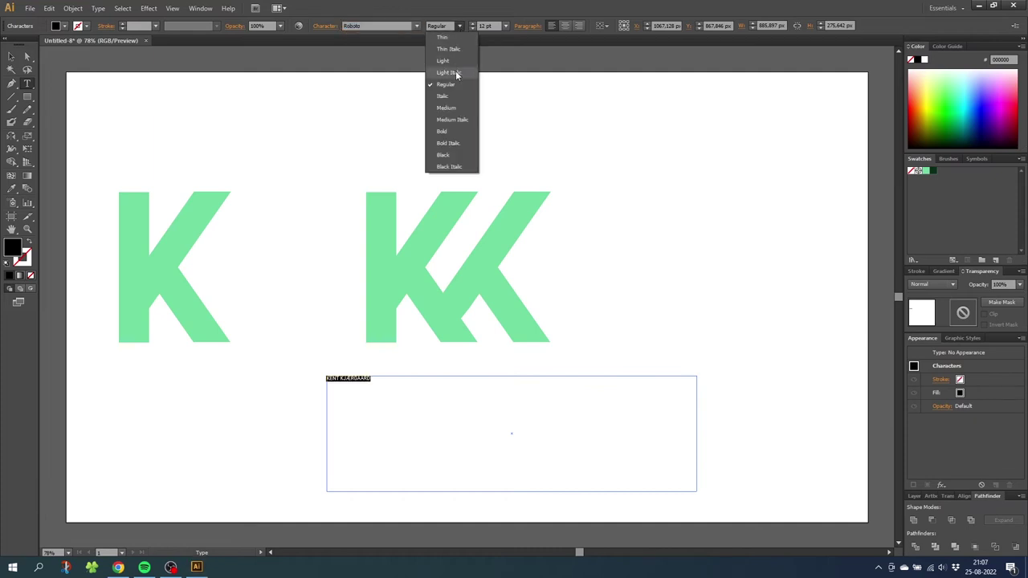
pyautogui.click(450, 132)
pyautogui.click(506, 27)
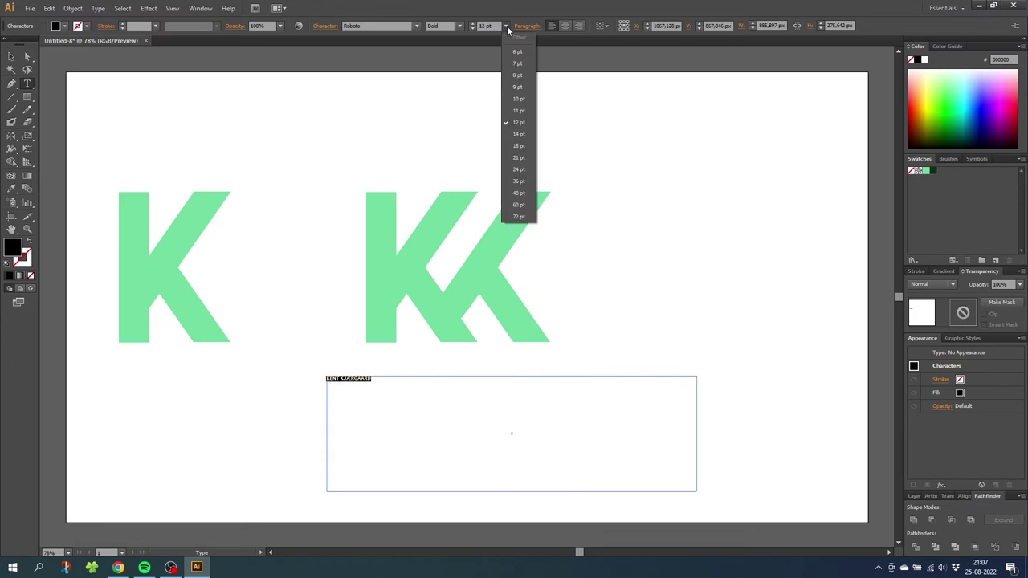
pyautogui.click(518, 193)
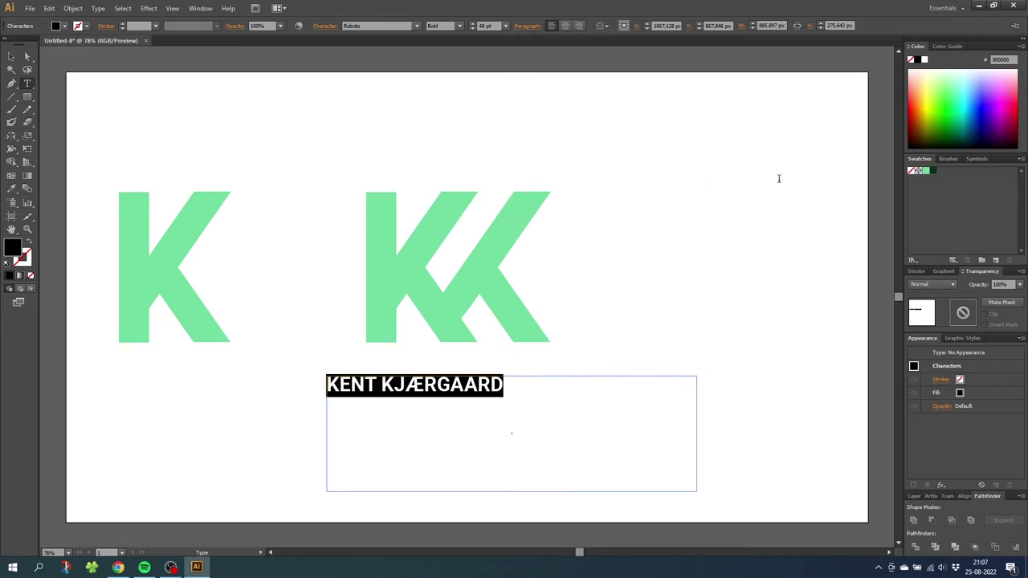
pyautogui.click(927, 171)
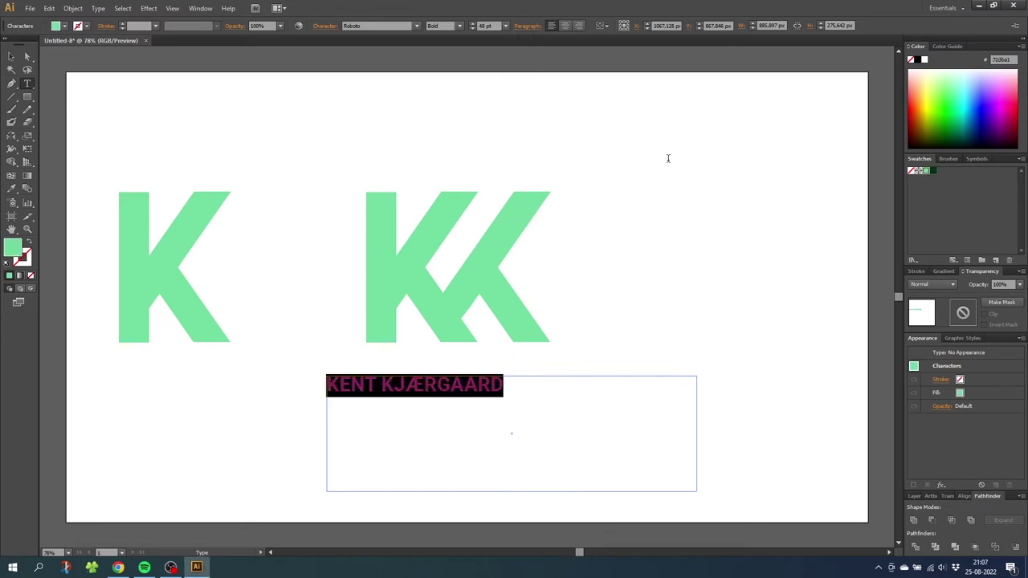
pyautogui.click(101, 12)
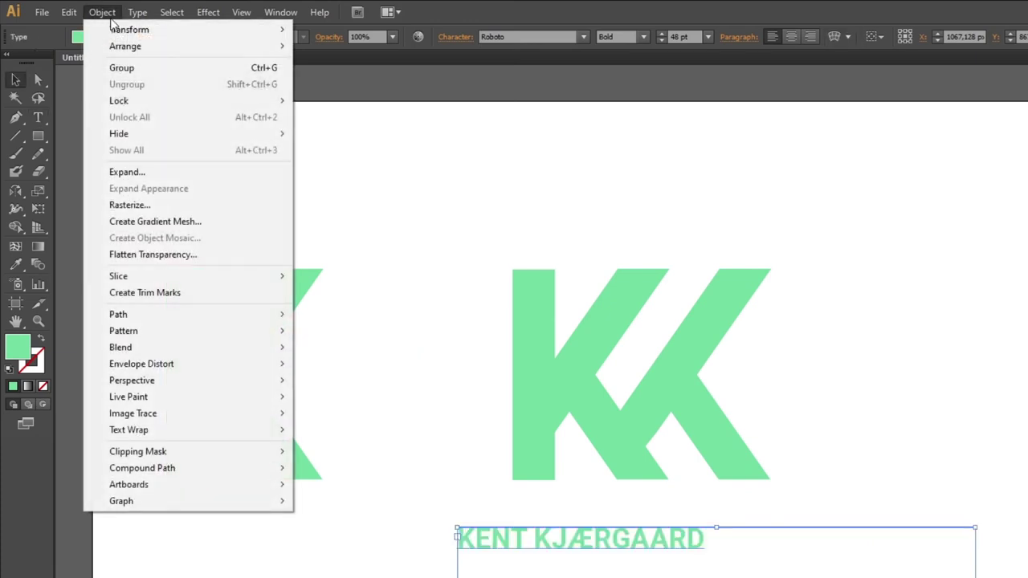
# Expand the name text into outlines, zoom in, and ungroup the letters.
pyautogui.click(136, 174)
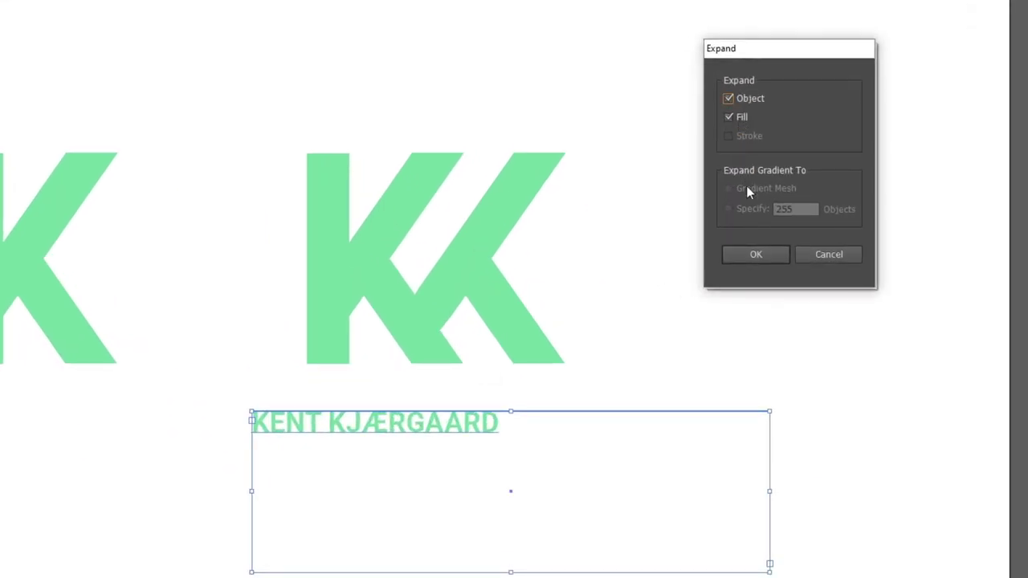
pyautogui.click(770, 254)
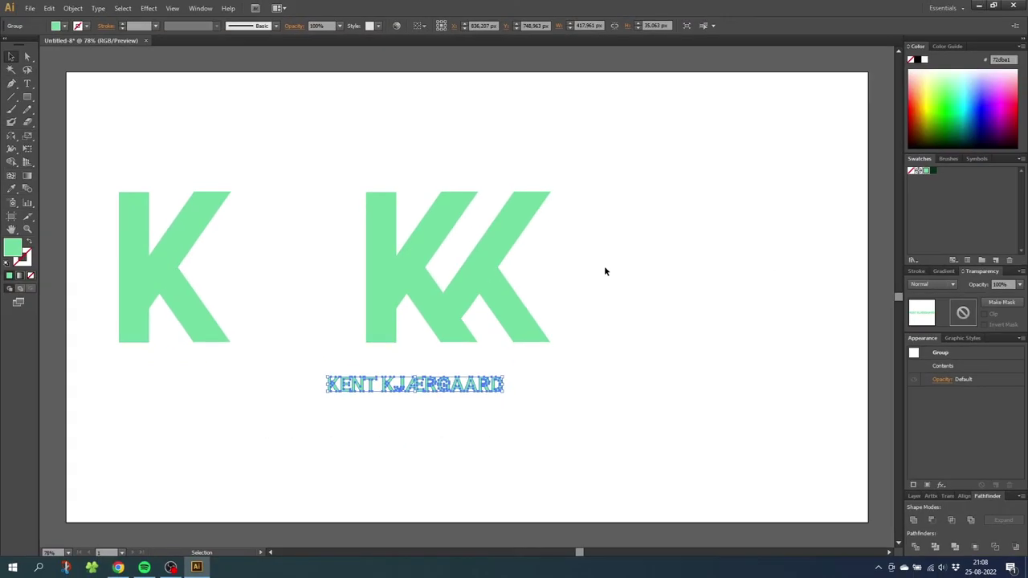
pyautogui.click(27, 229)
pyautogui.moveTo(273, 156); pyautogui.dragTo(662, 426)
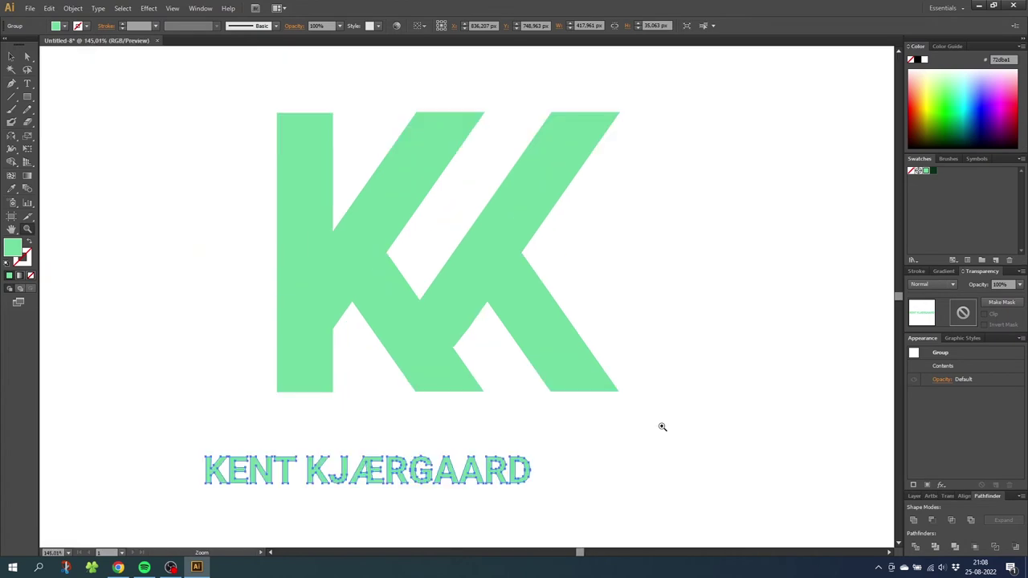
pyautogui.rightClick(366, 465)
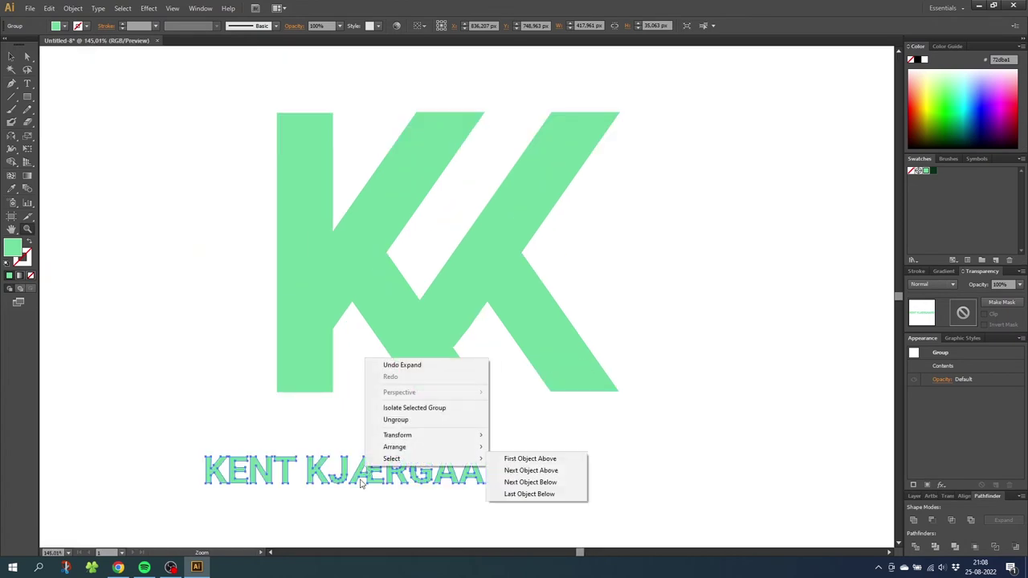
pyautogui.click(392, 421)
# Select the name's first letter K and bring both K shapes into view.
pyautogui.press('t')
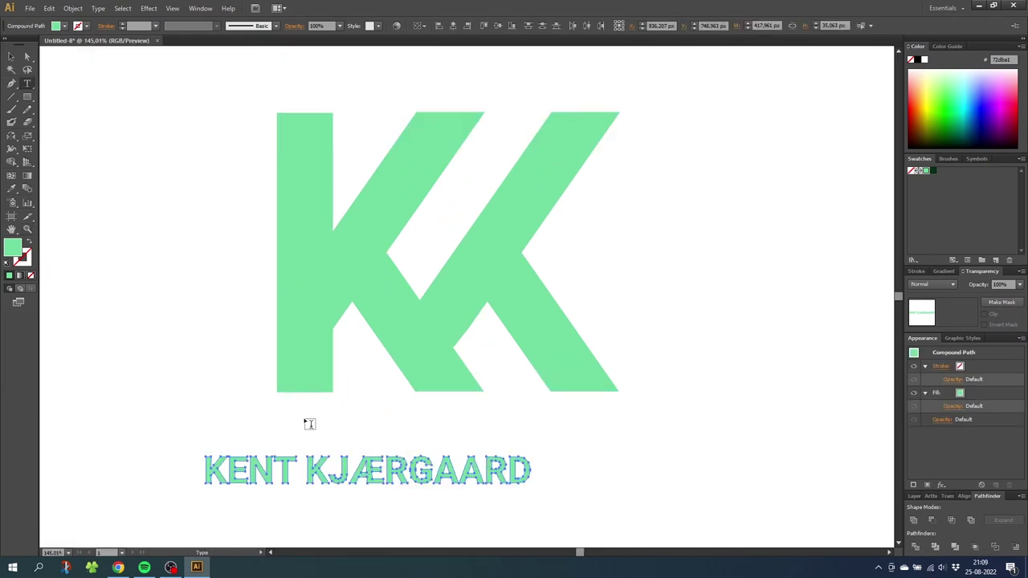
pyautogui.click(13, 58)
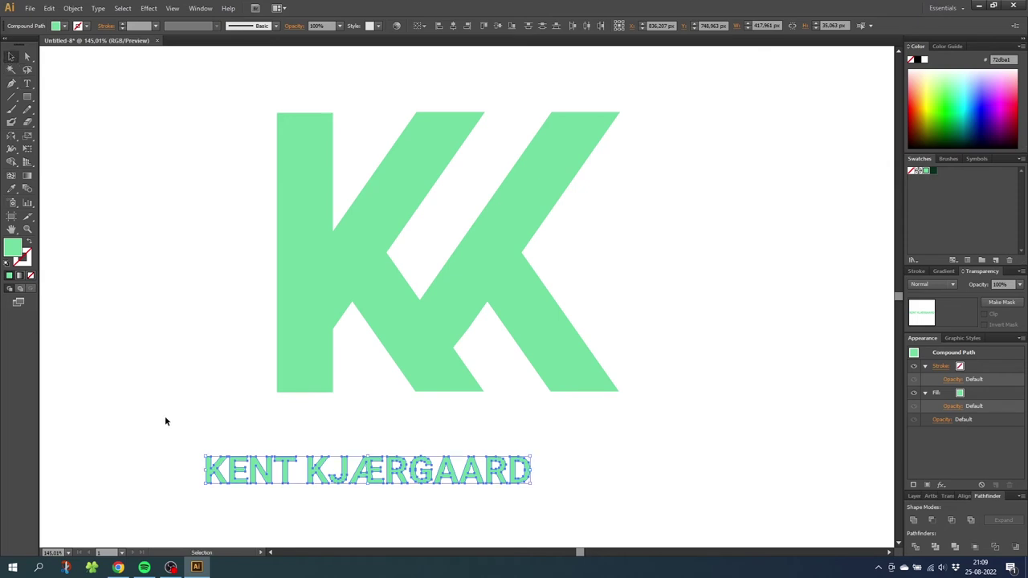
pyautogui.moveTo(222, 493); pyautogui.dragTo(221, 493)
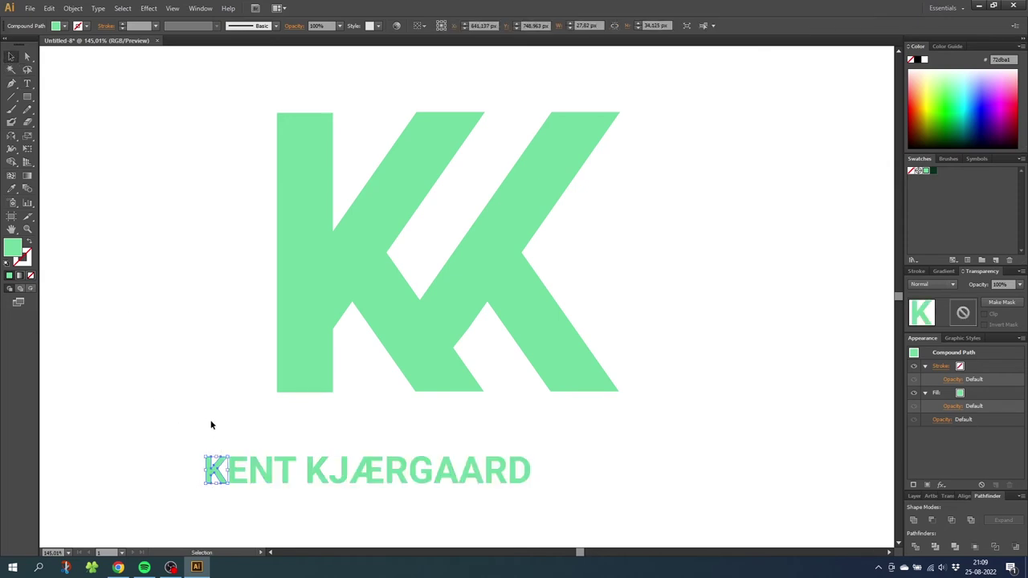
pyautogui.moveTo(201, 420); pyautogui.dragTo(422, 391)
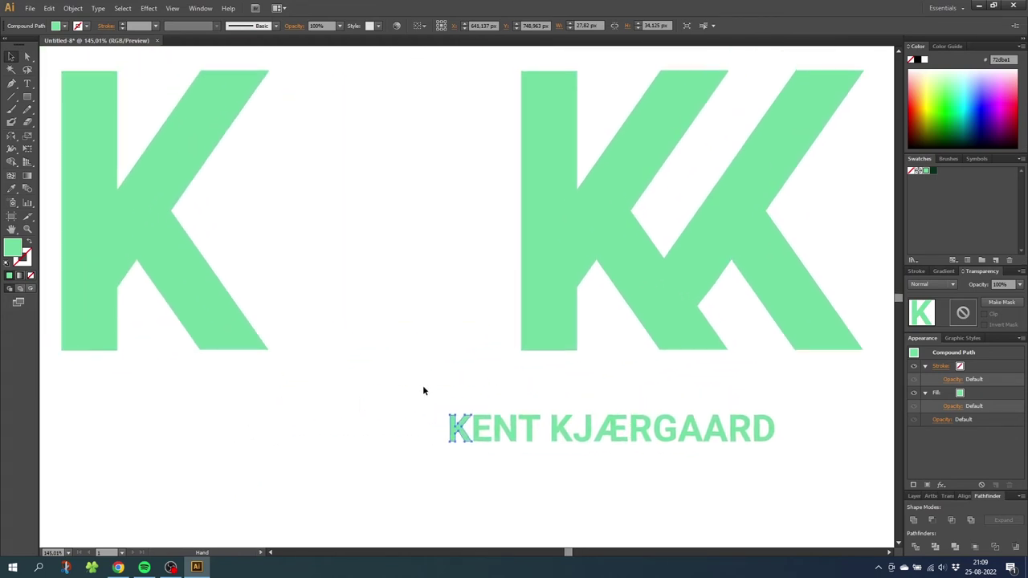
# Move the large single K beside the name and scale it down to the letter height.
pyautogui.moveTo(310, 133); pyautogui.dragTo(96, 286)
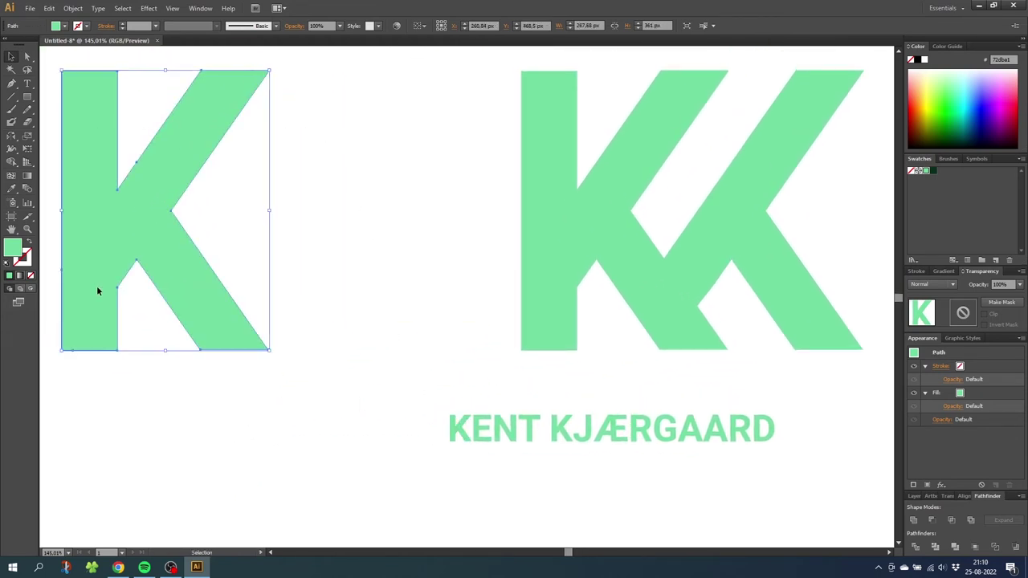
pyautogui.moveTo(233, 83); pyautogui.dragTo(403, 421)
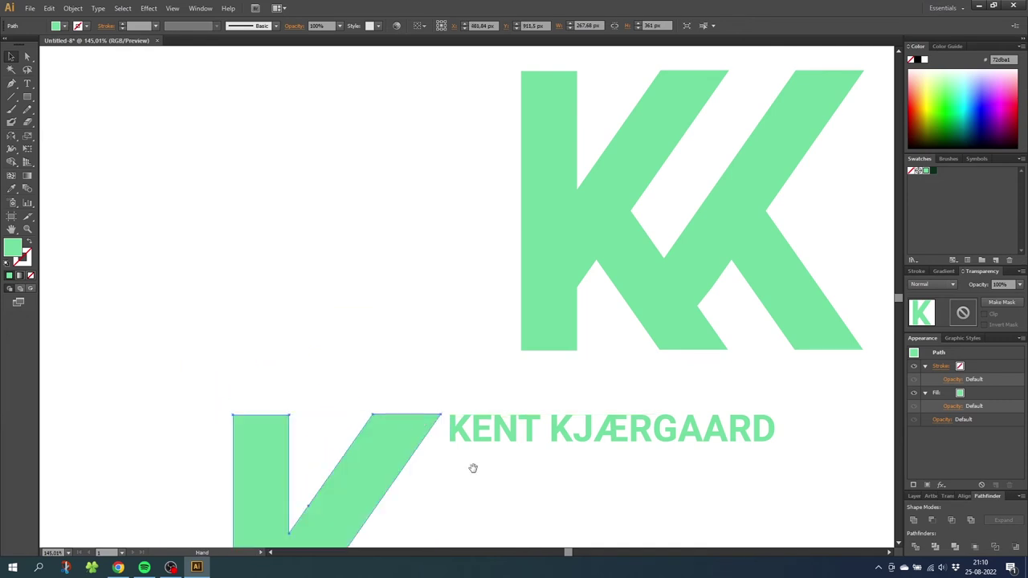
pyautogui.moveTo(472, 468); pyautogui.dragTo(460, 236)
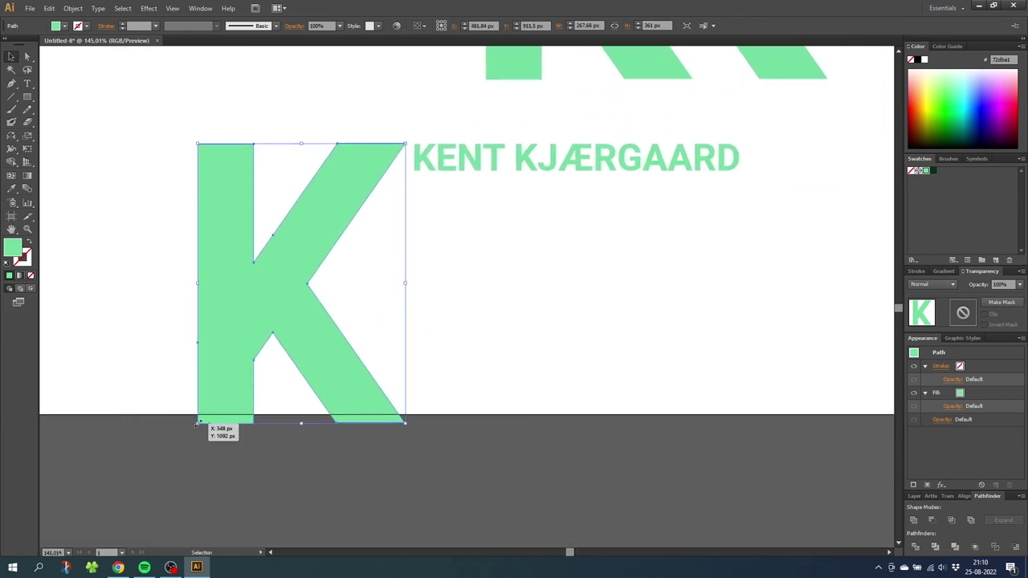
pyautogui.moveTo(196, 423); pyautogui.dragTo(371, 174)
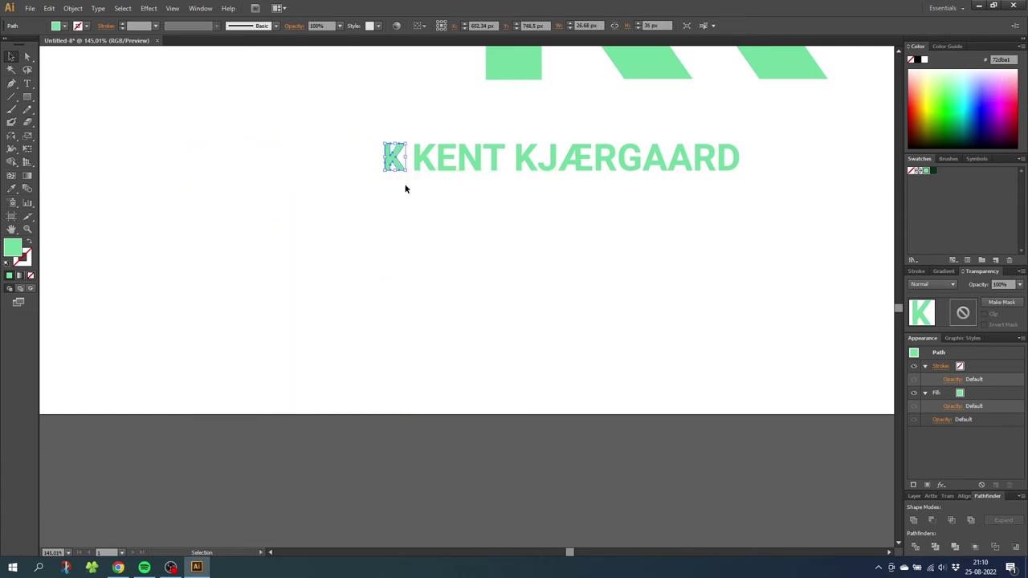
pyautogui.click(406, 188)
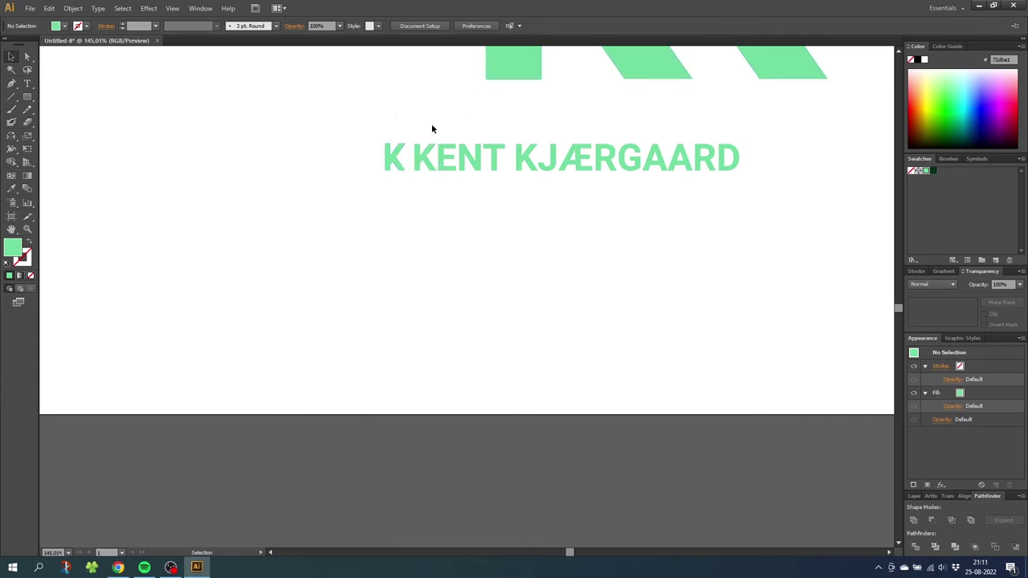
pyautogui.click(27, 231)
# Zoom in on K KENT and shrink the standalone K slightly.
pyautogui.moveTo(348, 119); pyautogui.dragTo(458, 218)
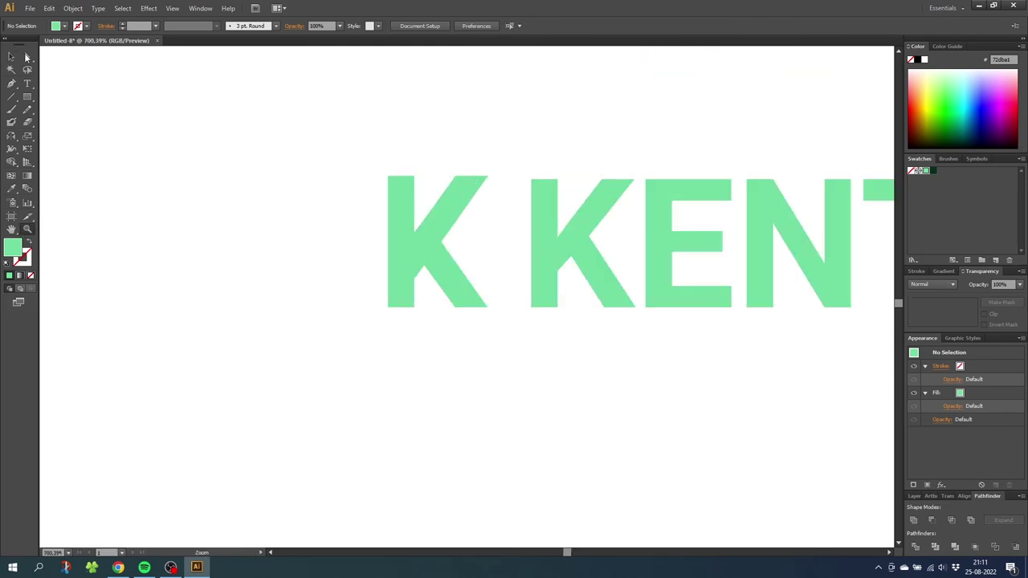
pyautogui.click(12, 56)
pyautogui.click(469, 181)
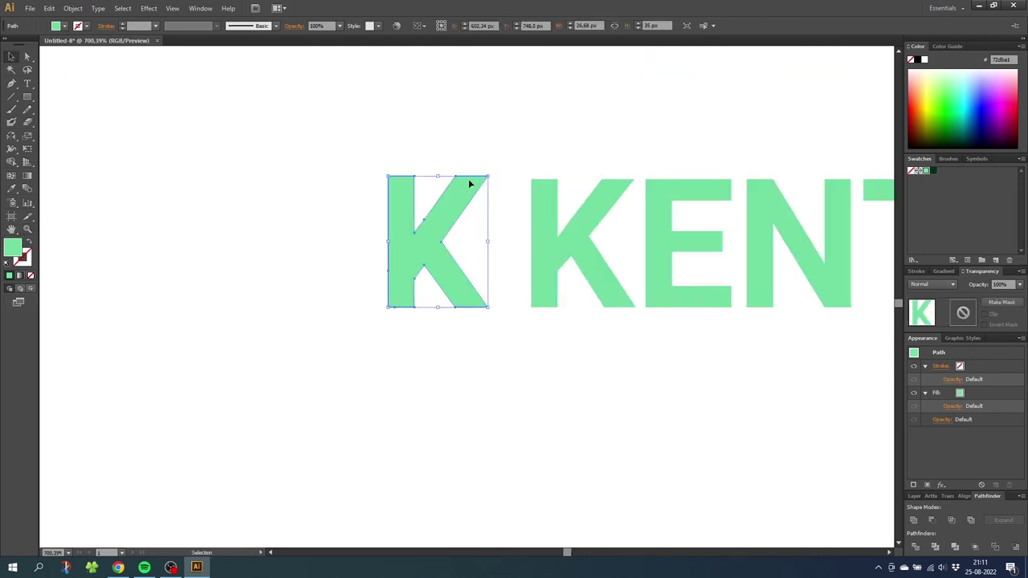
pyautogui.keyDown('shift'); pyautogui.click(386, 178); pyautogui.keyUp('shift')
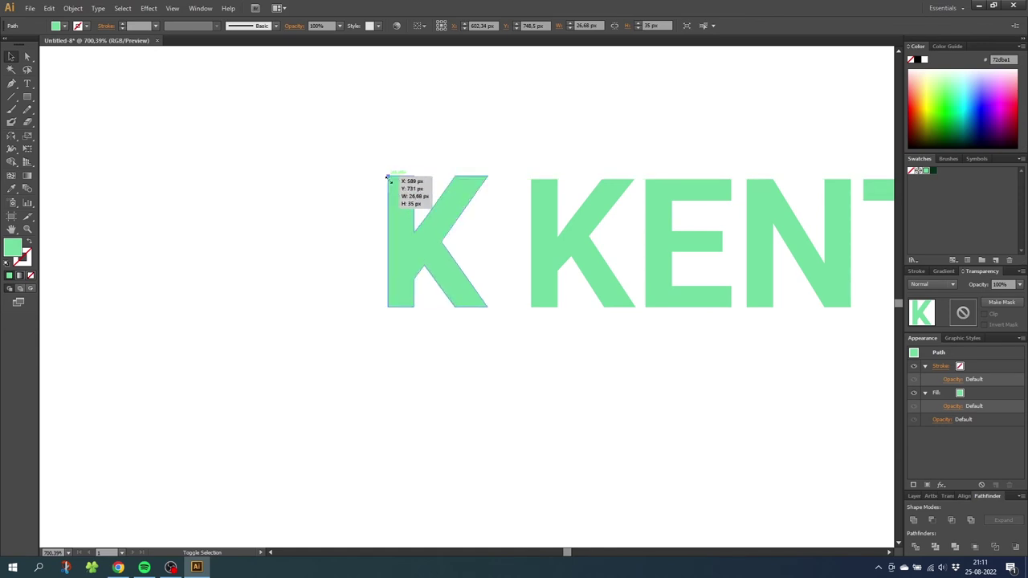
pyautogui.moveTo(386, 177); pyautogui.dragTo(391, 180)
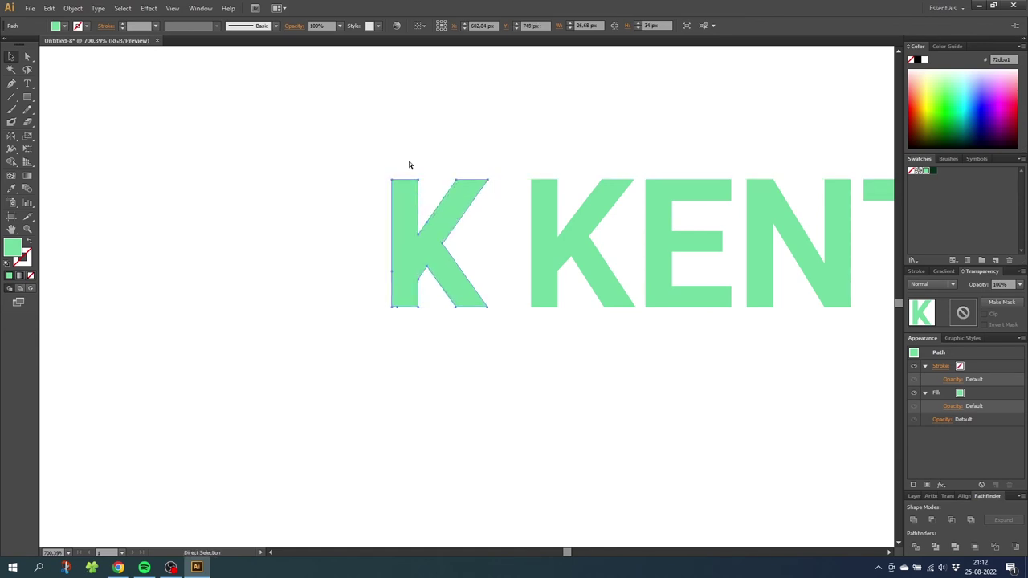
# Check the letter height with top and baseline ruler guides, then delete the guides.
pyautogui.hotkey('ctrl', 'r')
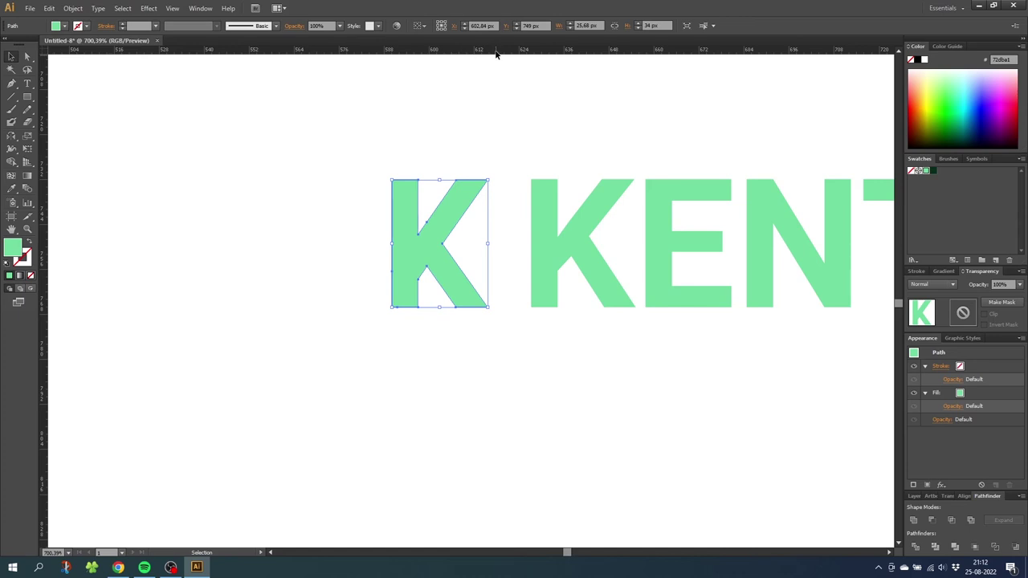
pyautogui.moveTo(497, 53); pyautogui.dragTo(534, 179)
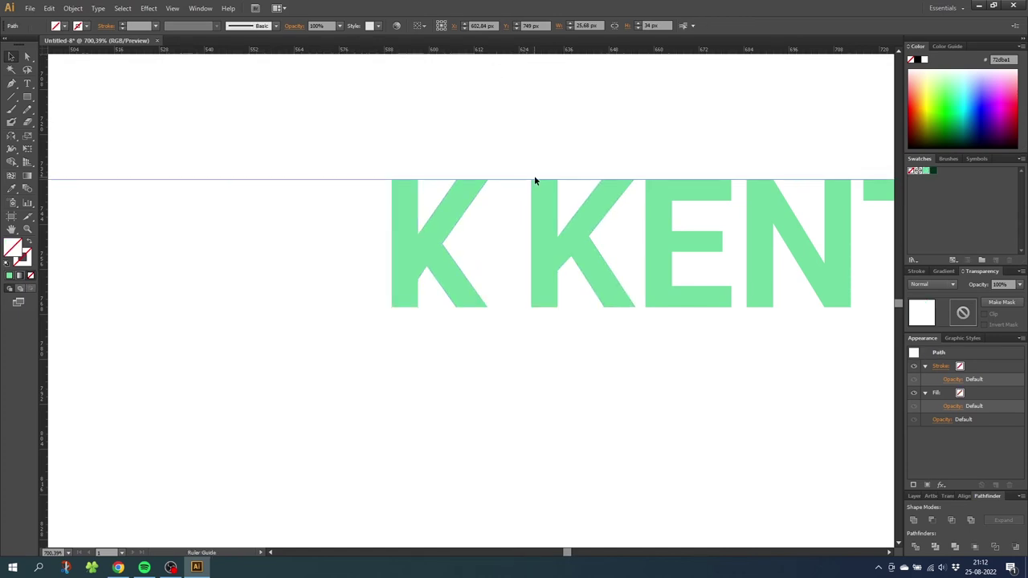
pyautogui.moveTo(560, 50); pyautogui.dragTo(581, 306)
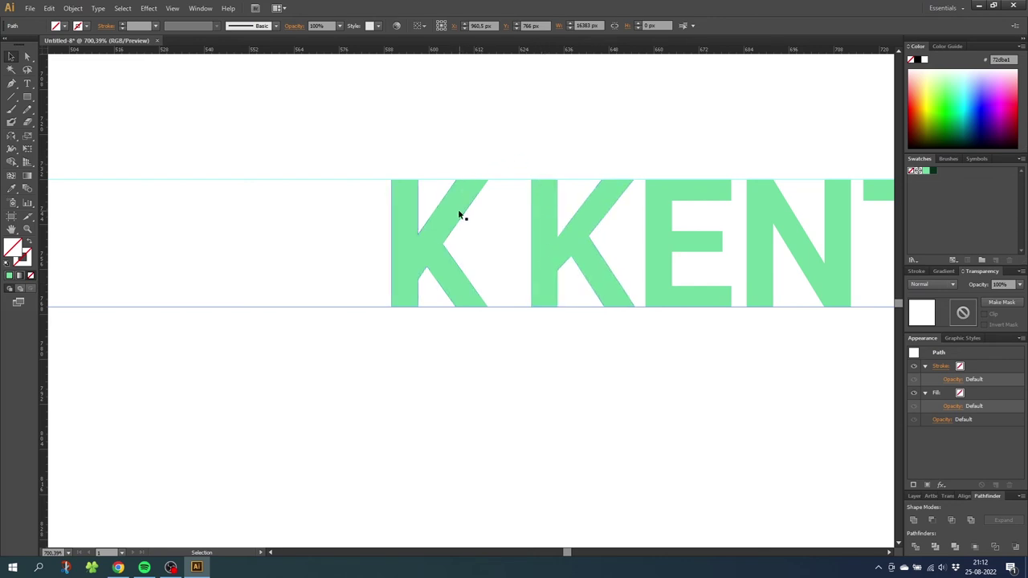
pyautogui.moveTo(282, 143); pyautogui.dragTo(317, 345)
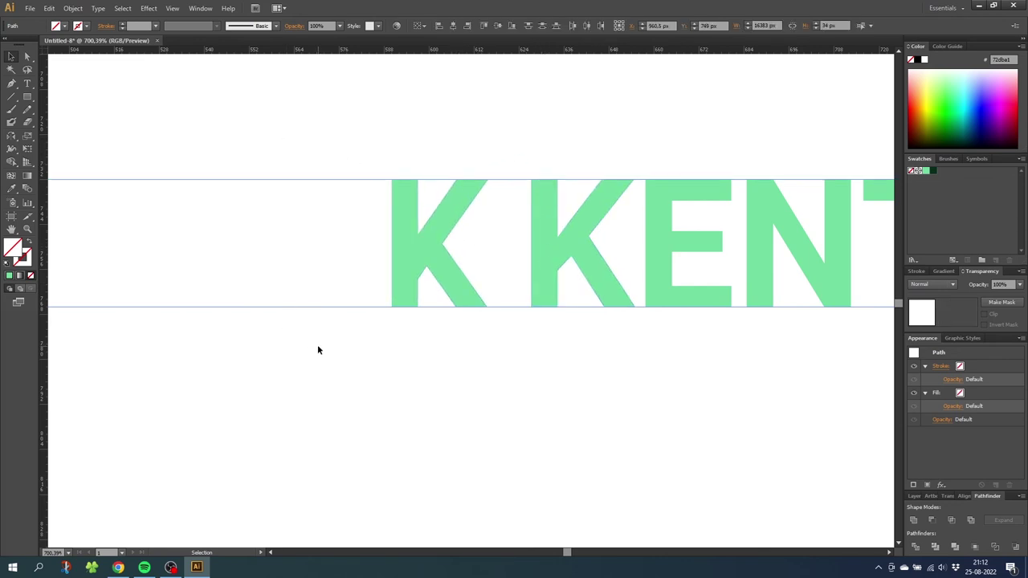
pyautogui.press('Delete')
# Delete KENT's original K and move the standalone K into its place.
pyautogui.click(539, 238)
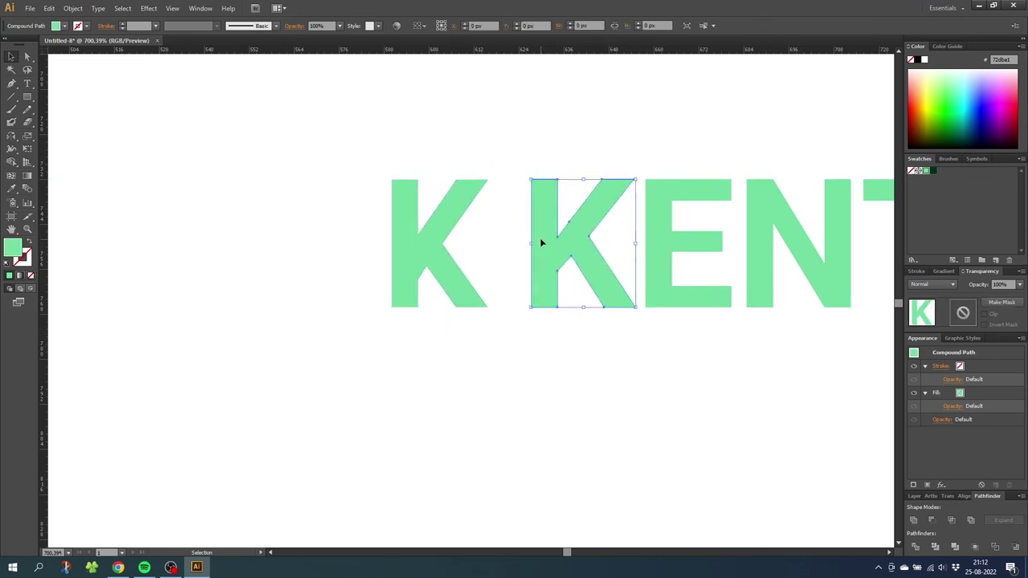
pyautogui.press('Delete')
pyautogui.click(452, 221)
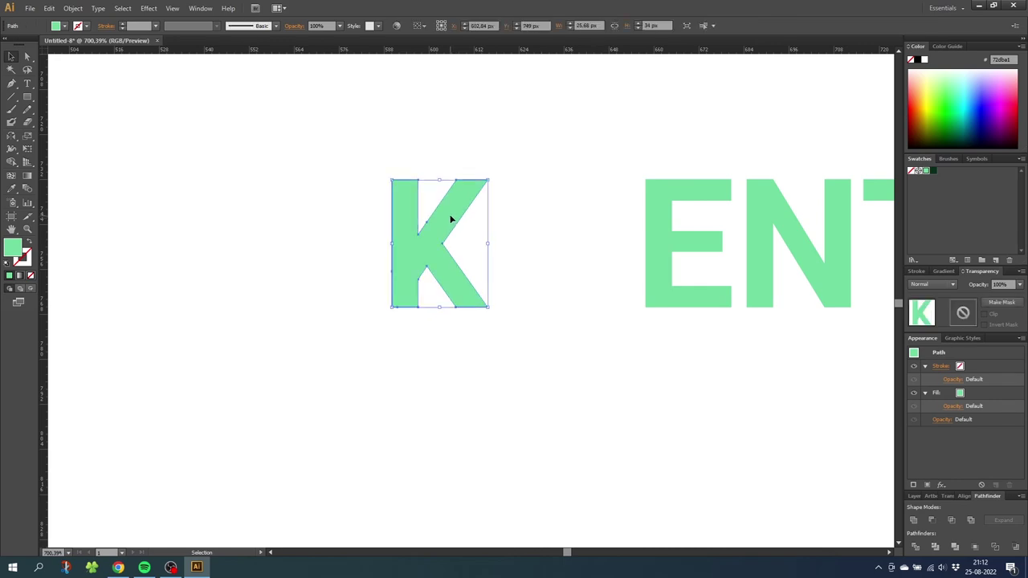
pyautogui.moveTo(451, 219); pyautogui.dragTo(592, 216)
pyautogui.click(669, 335)
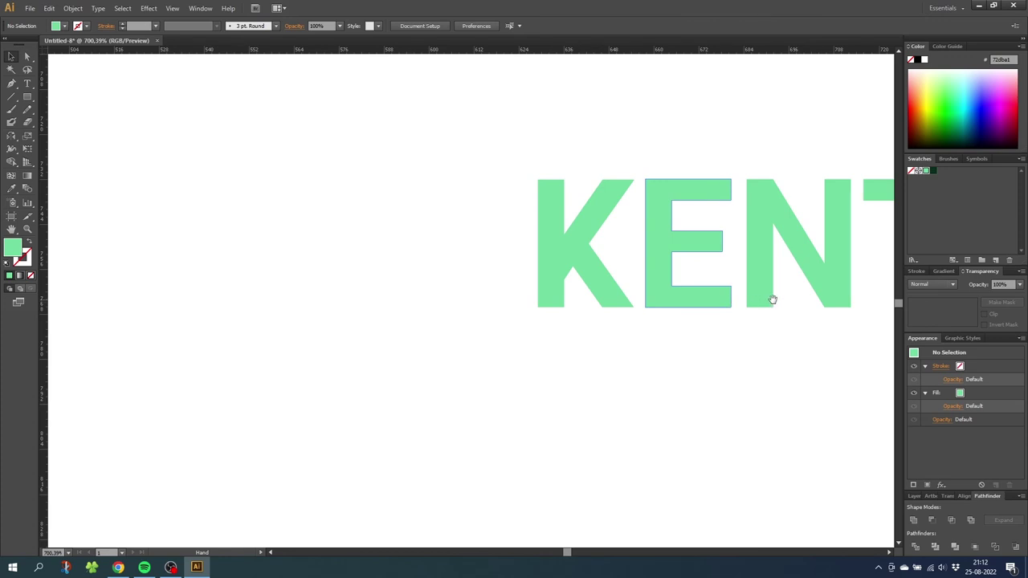
# Nudge the K of KJÆRGAARD slightly right and zoom out to the whole logo.
pyautogui.moveTo(771, 299); pyautogui.dragTo(383, 316)
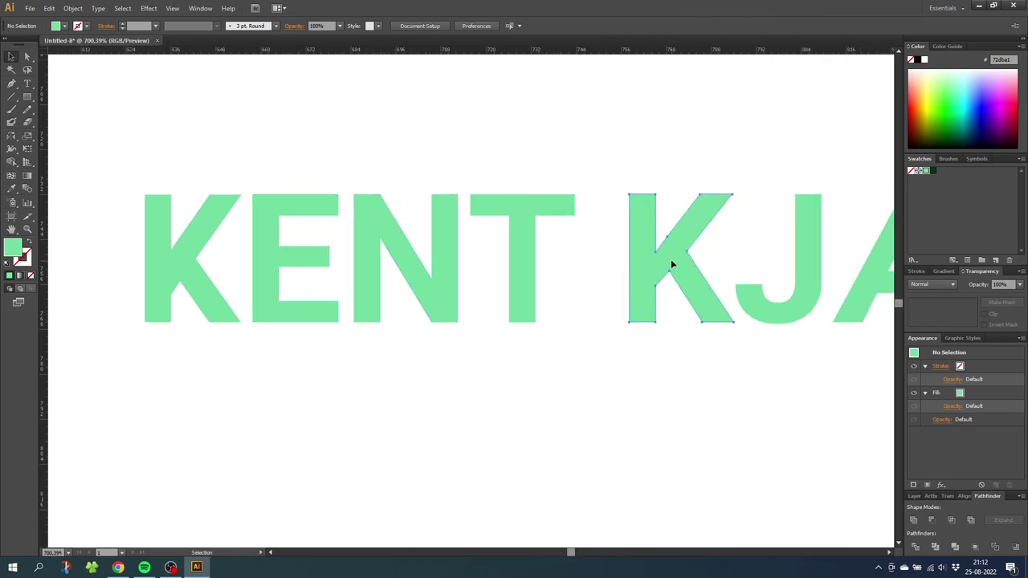
pyautogui.moveTo(672, 263)
pyautogui.mouseDown()
pyautogui.moveTo(179, 259)
pyautogui.moveTo(683, 261)
pyautogui.mouseUp()
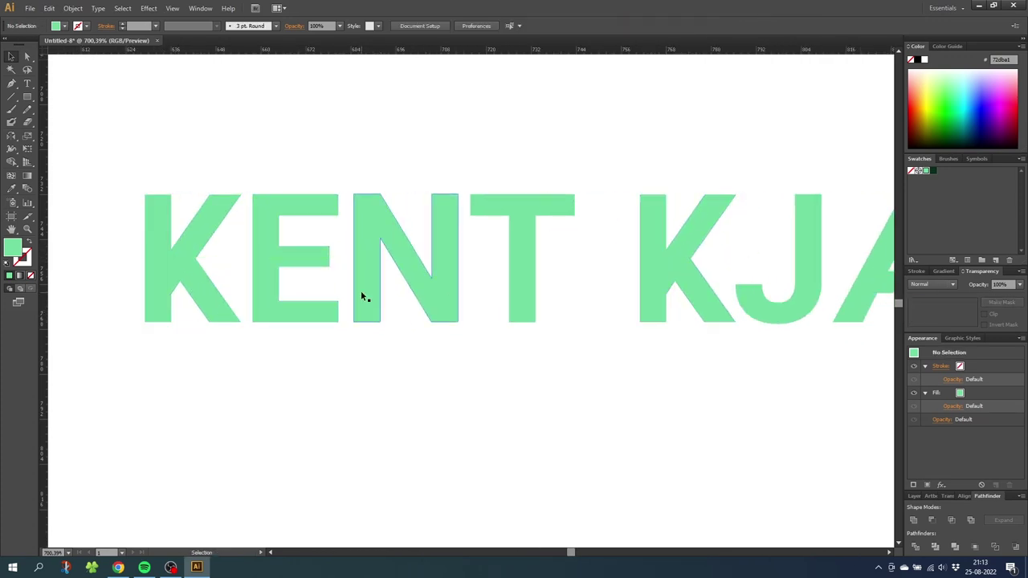
pyautogui.click(27, 229)
pyautogui.keyDown('alt'); pyautogui.click(521, 273); pyautogui.keyUp('alt')
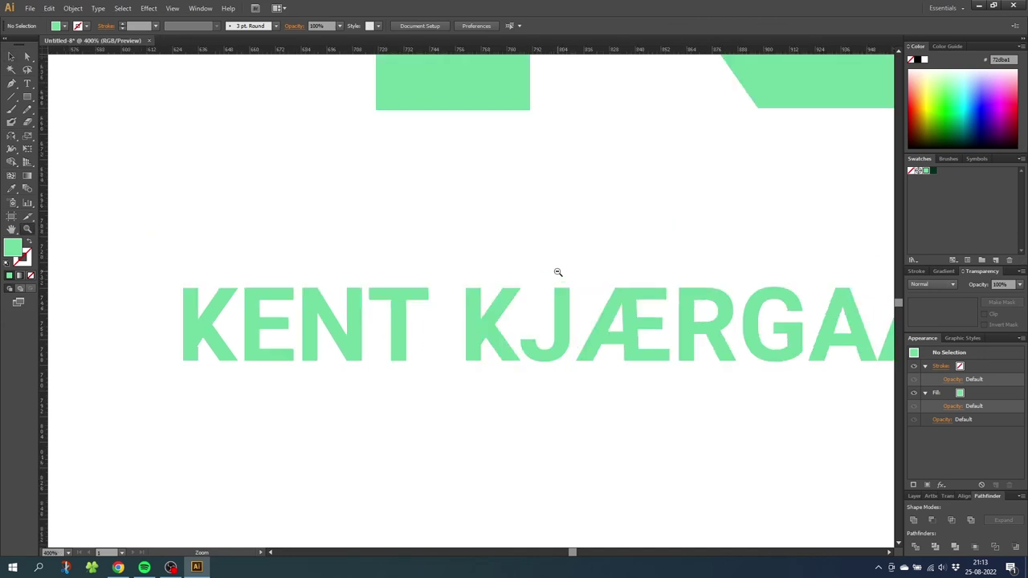
pyautogui.keyDown('alt'); pyautogui.click(558, 272); pyautogui.keyUp('alt')
pyautogui.keyDown('alt'); pyautogui.click(428, 289); pyautogui.keyUp('alt')
pyautogui.keyDown('alt'); pyautogui.click(427, 289); pyautogui.keyUp('alt')
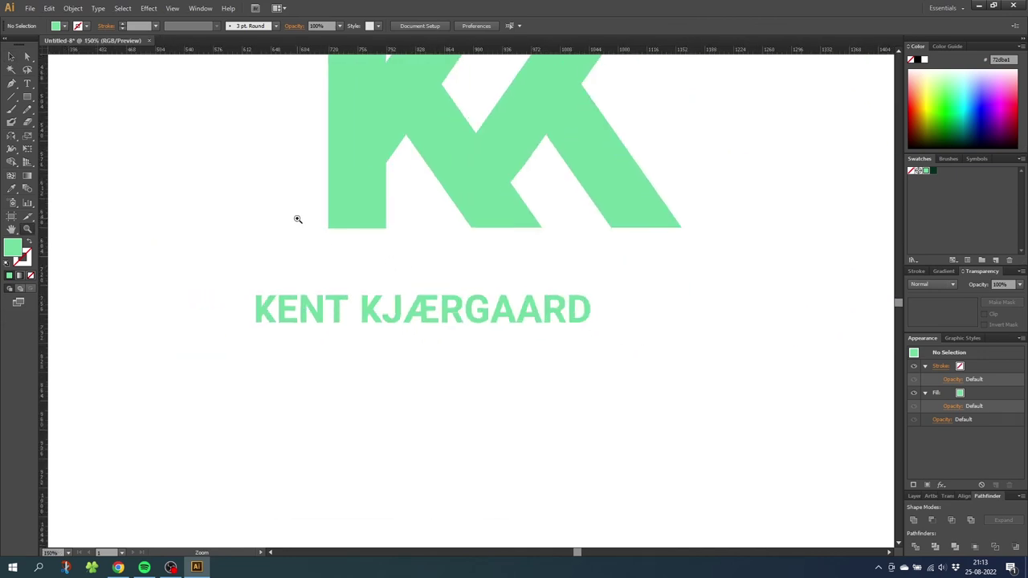
# Move KENT KJÆRGAARD under the KK, scale it to the monogram's width, and nudge it down.
pyautogui.click(12, 56)
pyautogui.moveTo(364, 319); pyautogui.dragTo(594, 362)
pyautogui.moveTo(258, 309); pyautogui.dragTo(331, 249)
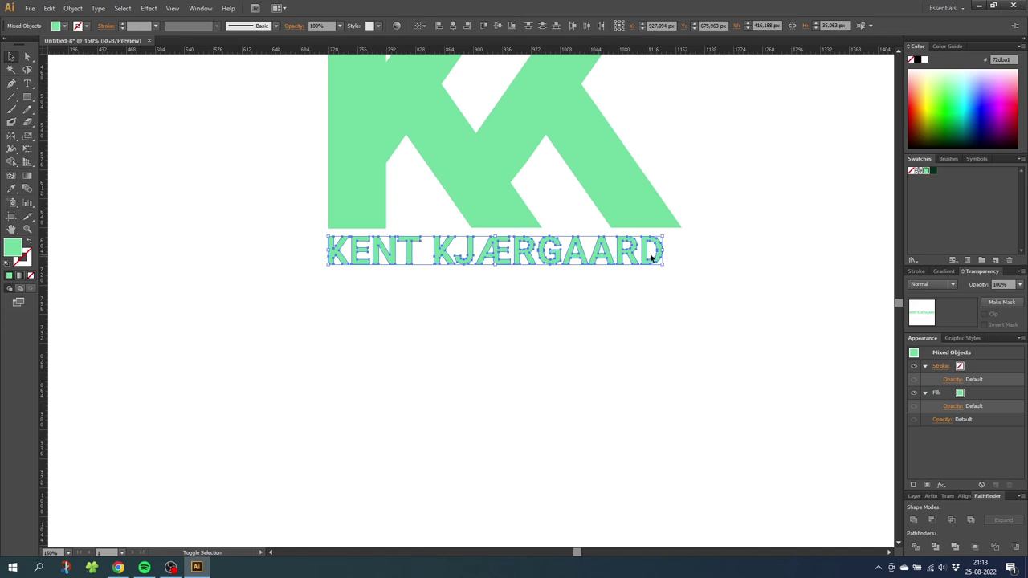
pyautogui.moveTo(663, 265); pyautogui.dragTo(681, 278)
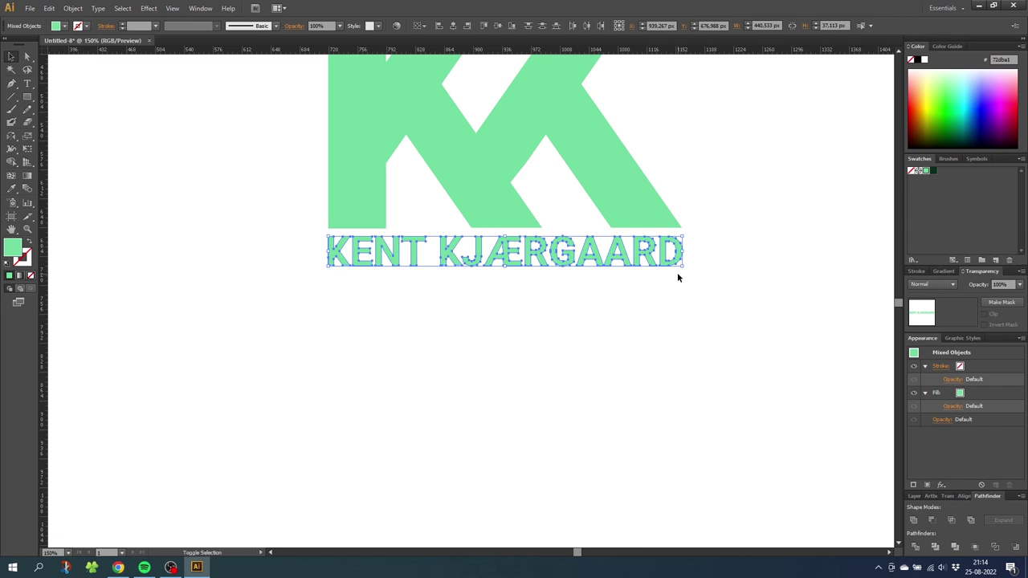
pyautogui.hotkey('shift', 'Down')
pyautogui.hotkey('shift', 'Down')
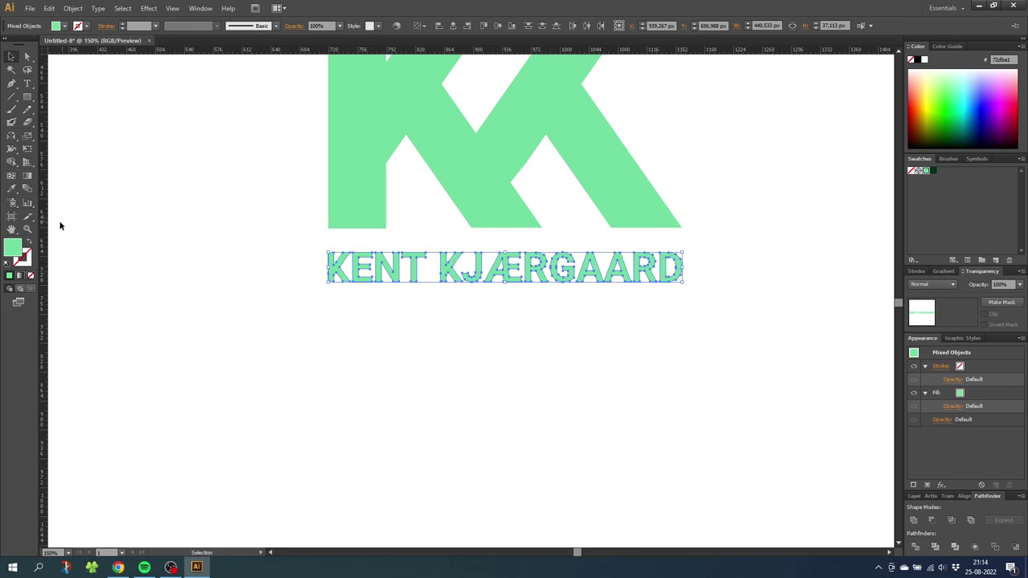
# Zoom out and select the monogram and the name together.
pyautogui.hotkey('ctrl', '-')
pyautogui.hotkey('ctrl', '-')
pyautogui.click(357, 313)
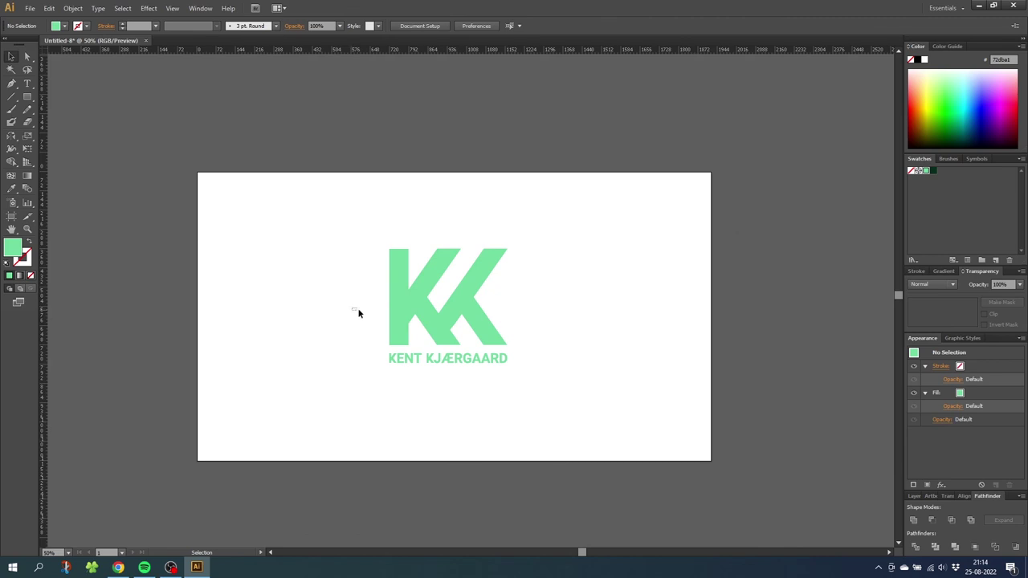
pyautogui.moveTo(358, 313); pyautogui.dragTo(536, 376)
# Group the monogram with the name and draw a dark-green rectangle covering the artboard.
pyautogui.rightClick(454, 309)
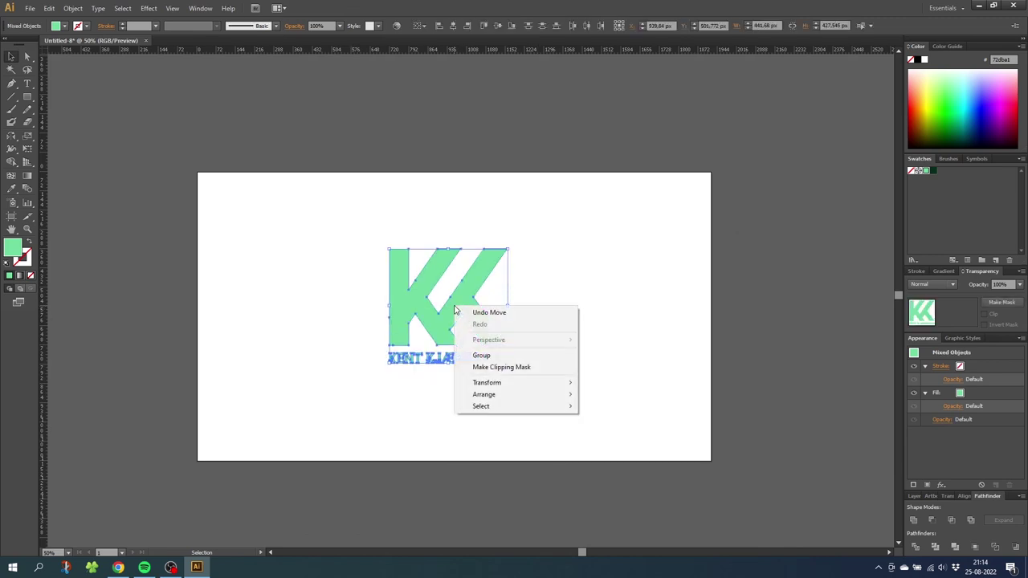
pyautogui.click(482, 356)
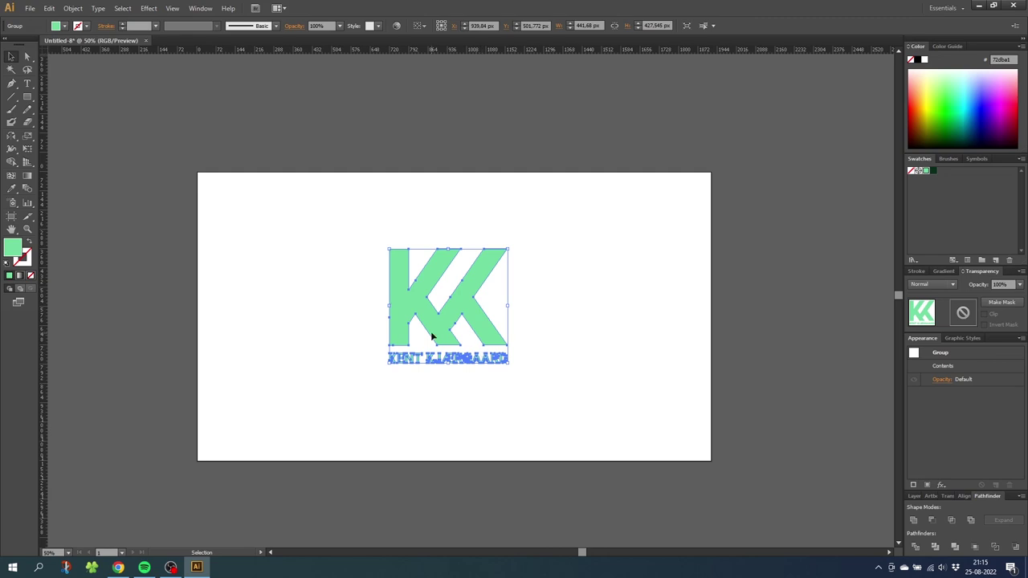
pyautogui.click(27, 97)
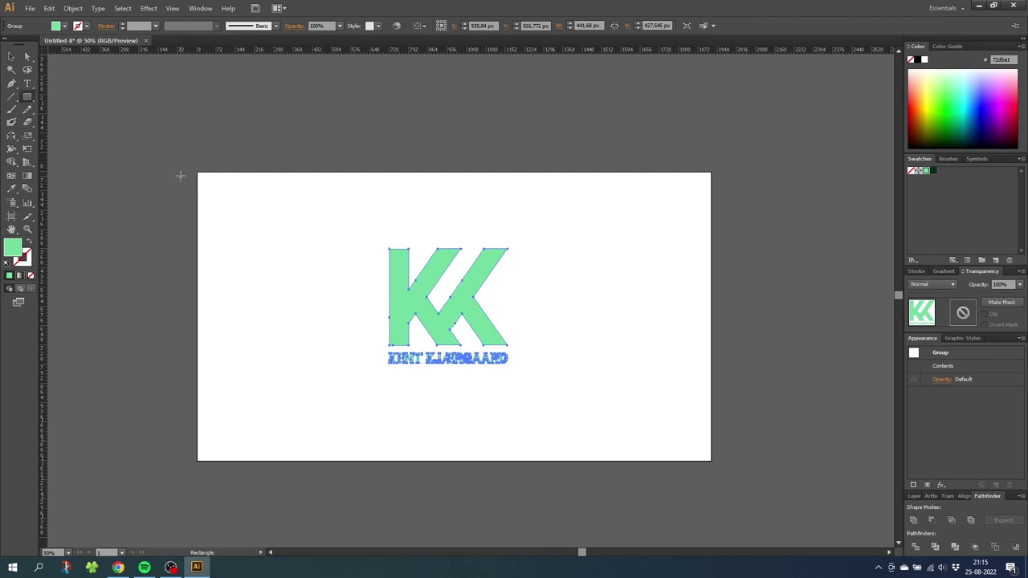
pyautogui.moveTo(196, 170); pyautogui.dragTo(711, 461)
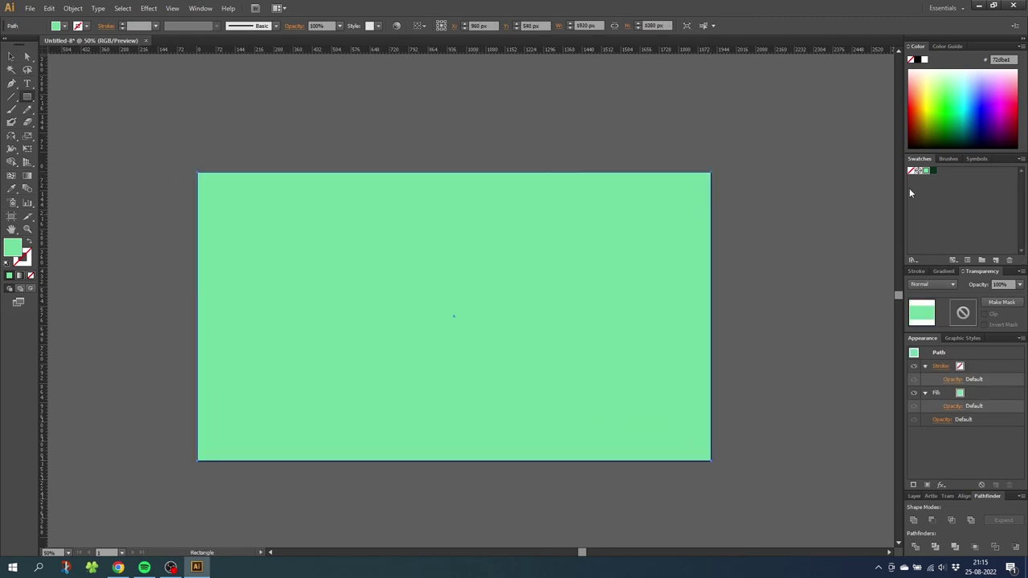
pyautogui.click(925, 173)
# Send the dark-green rectangle to the back, then select it together with the logo.
pyautogui.rightClick(574, 278)
pyautogui.moveTo(602, 431)
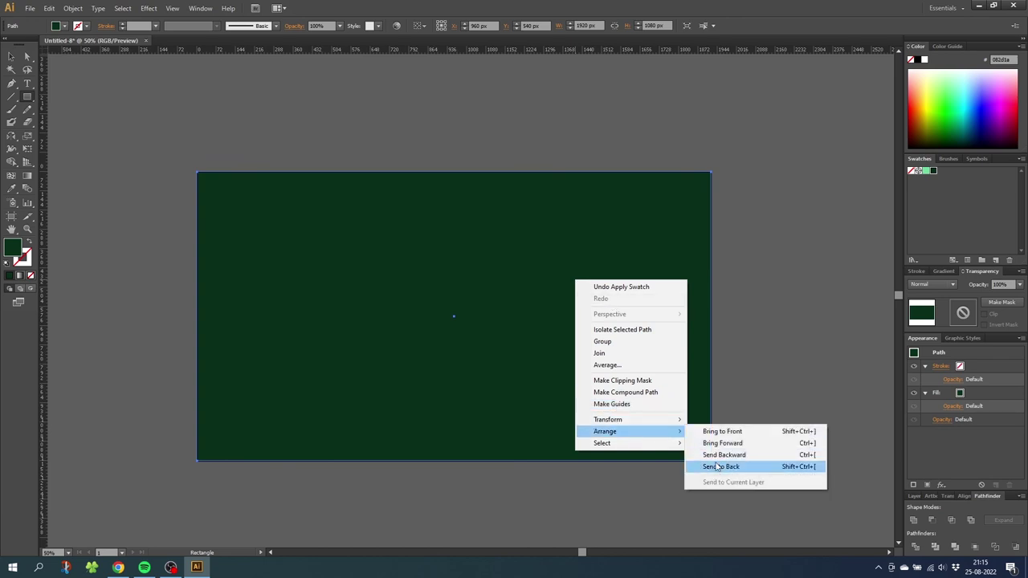
pyautogui.click(735, 467)
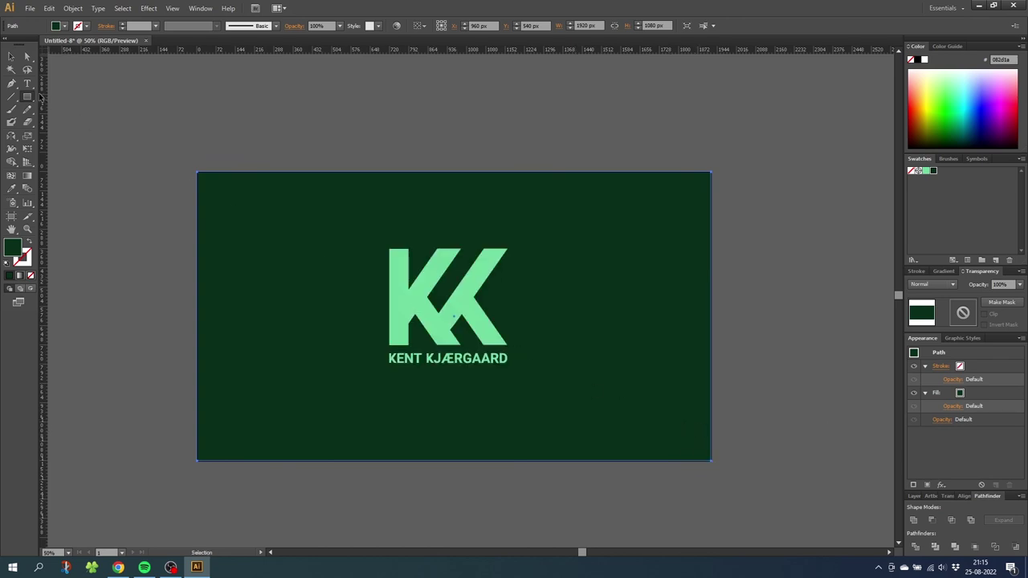
pyautogui.click(11, 57)
pyautogui.moveTo(303, 144); pyautogui.dragTo(591, 378)
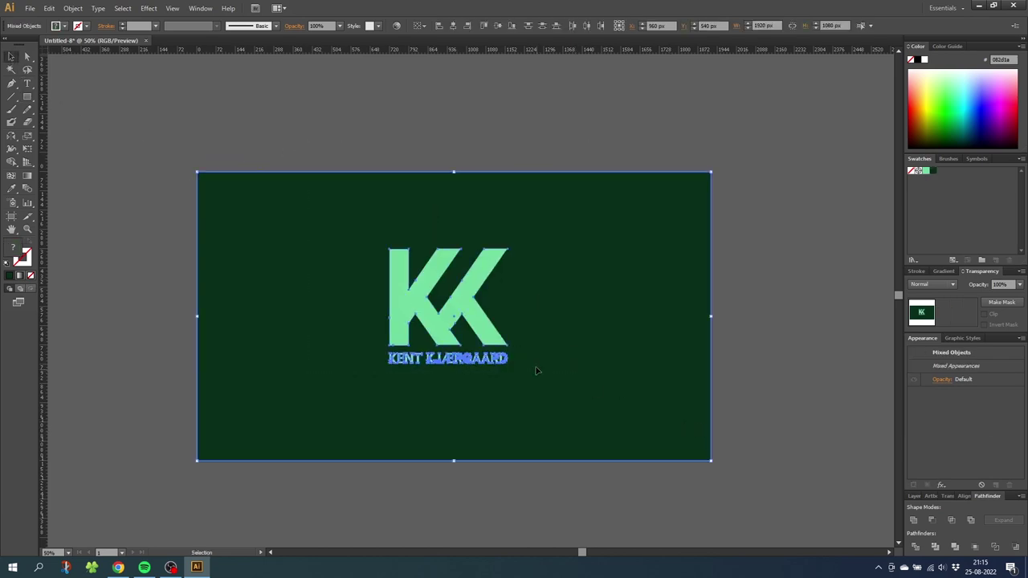
# Align the selection to the artboard, centre it horizontally and vertically, then deselect.
pyautogui.click(419, 26)
pyautogui.click(436, 60)
pyautogui.click(453, 26)
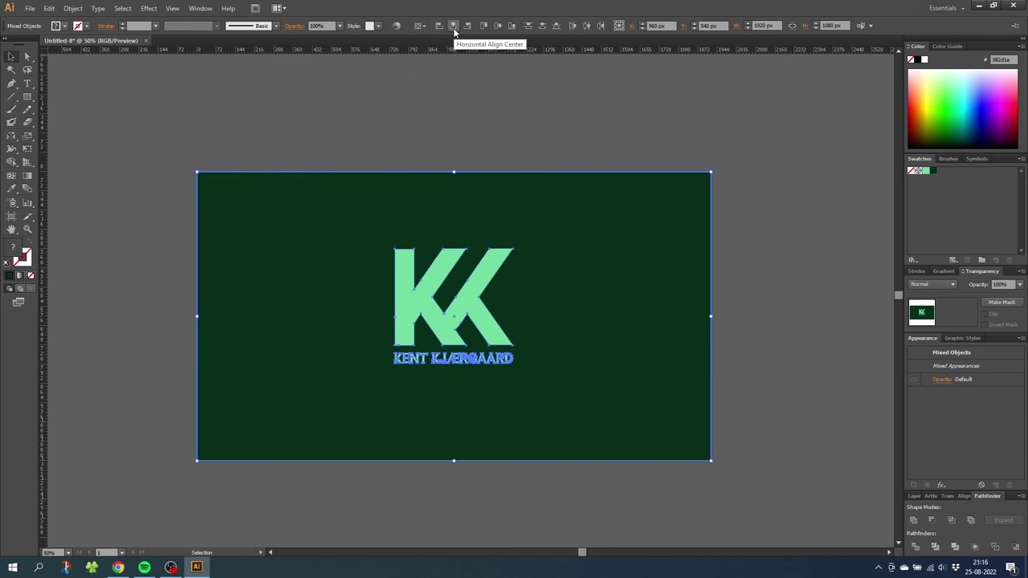
pyautogui.click(497, 26)
pyautogui.click(495, 109)
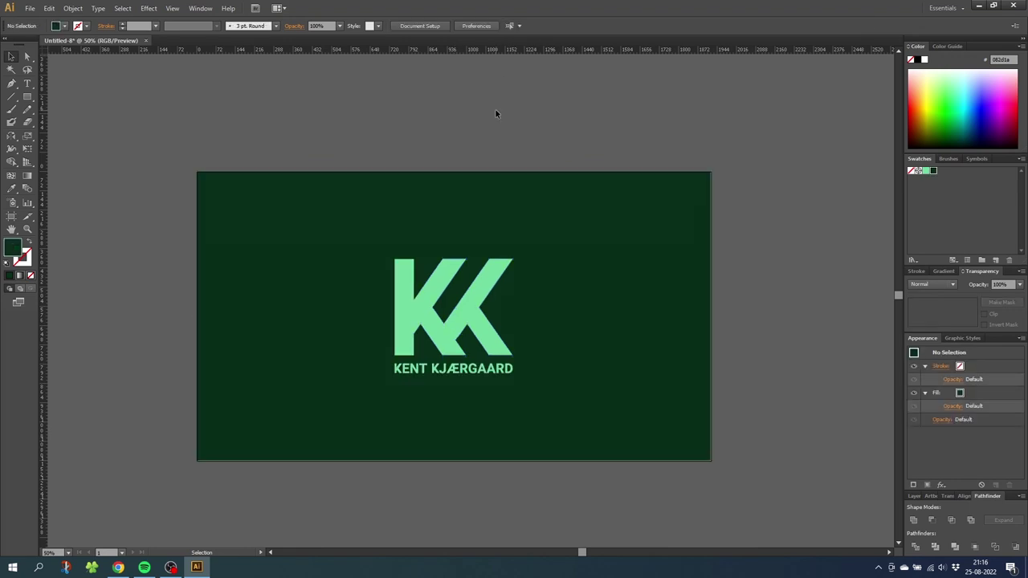